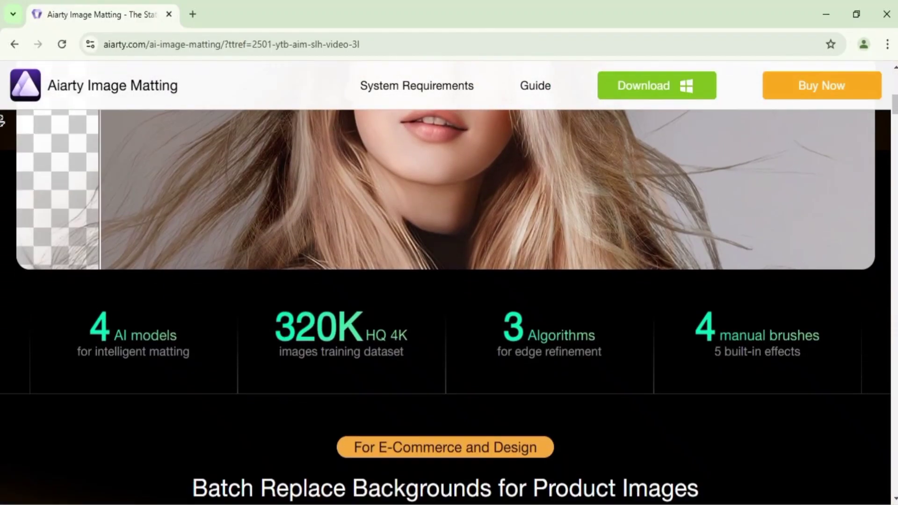
Step: Download the Aiarty Image Matting Windows installer from the website
scroll(2, 121, "down", 18)
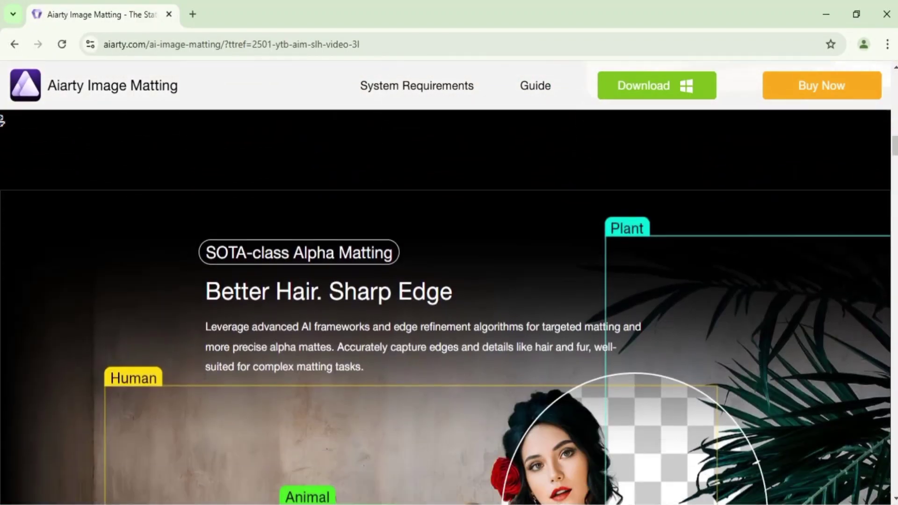
scroll(2, 121, "down", 20)
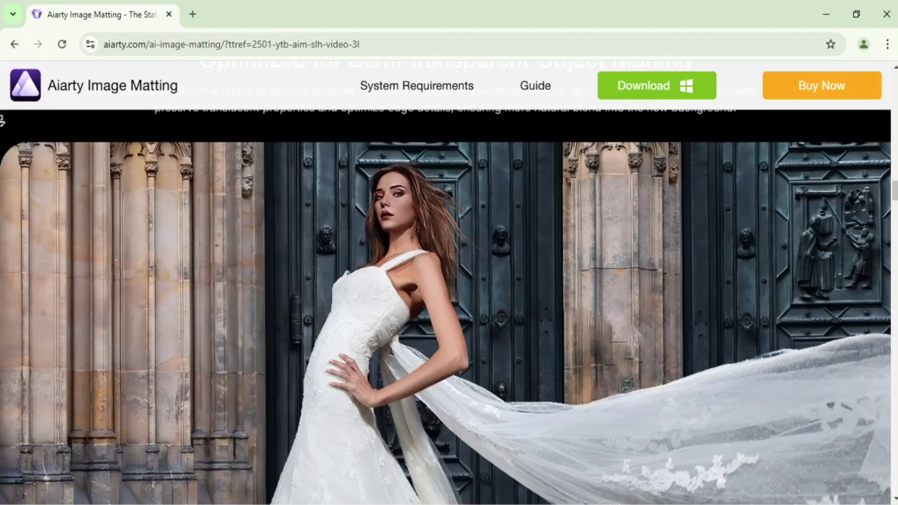
scroll(2, 121, "down", 20)
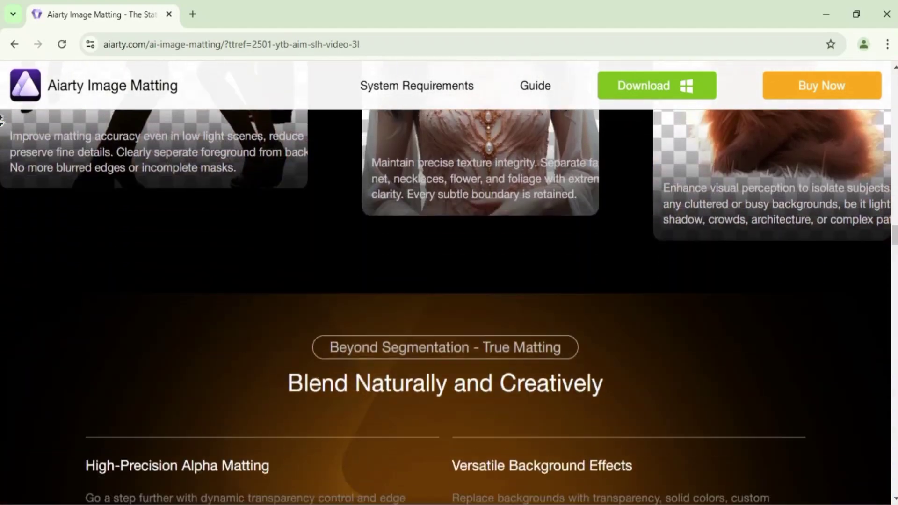
scroll(2, 121, "down", 9)
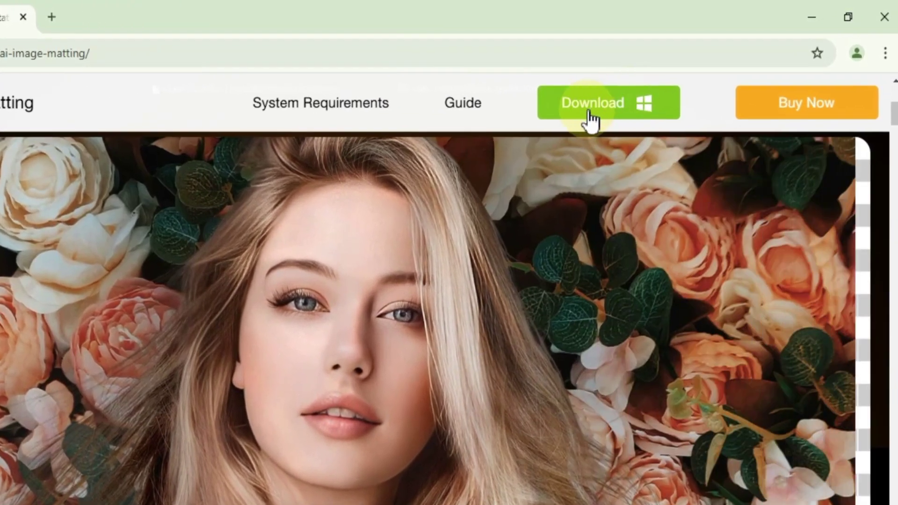
left_click(611, 121)
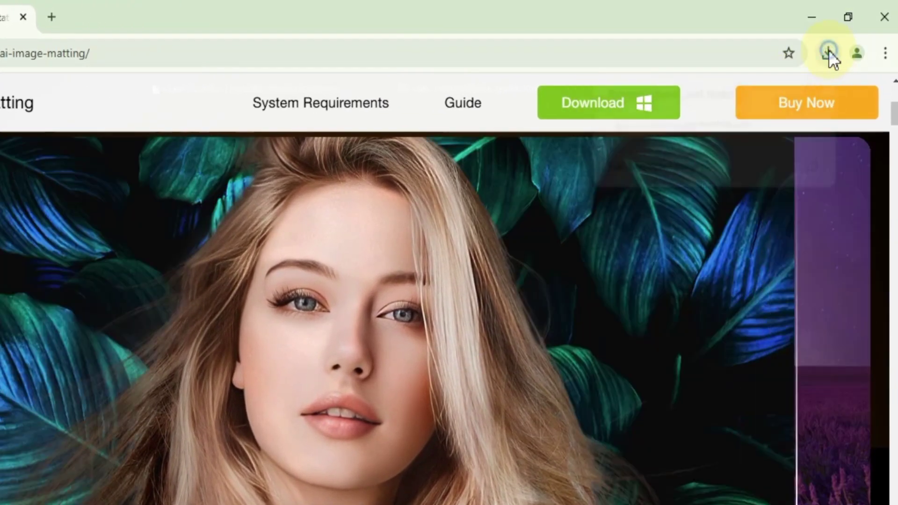
Step: Run the downloaded installer .exe from its folder, accepting the security warning
left_click(829, 52)
left_click(785, 127)
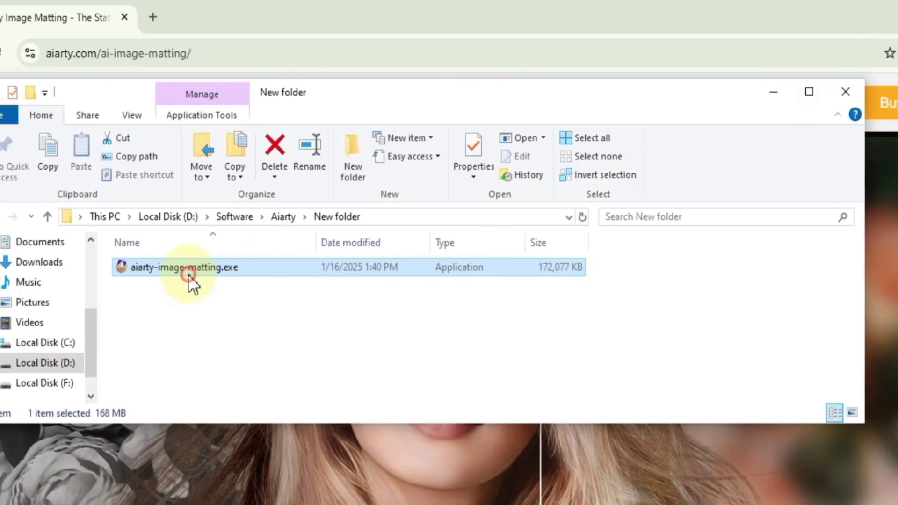
right_click(190, 276)
left_click(276, 123)
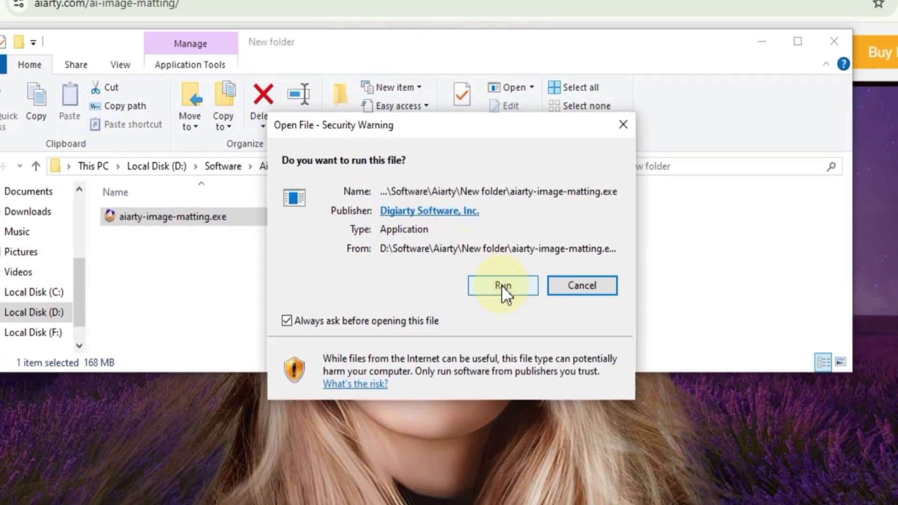
left_click(503, 286)
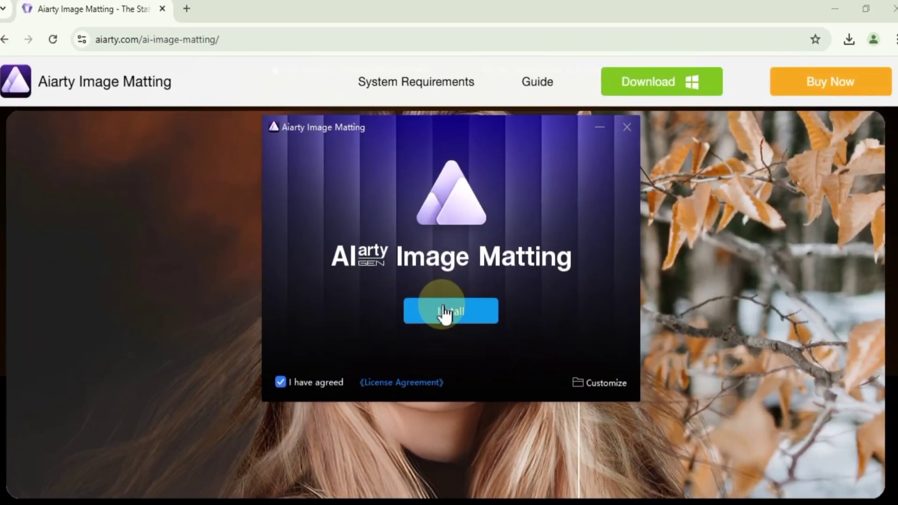
Step: Install Aiarty Image Matting and launch it with its seven-image list
left_click(444, 312)
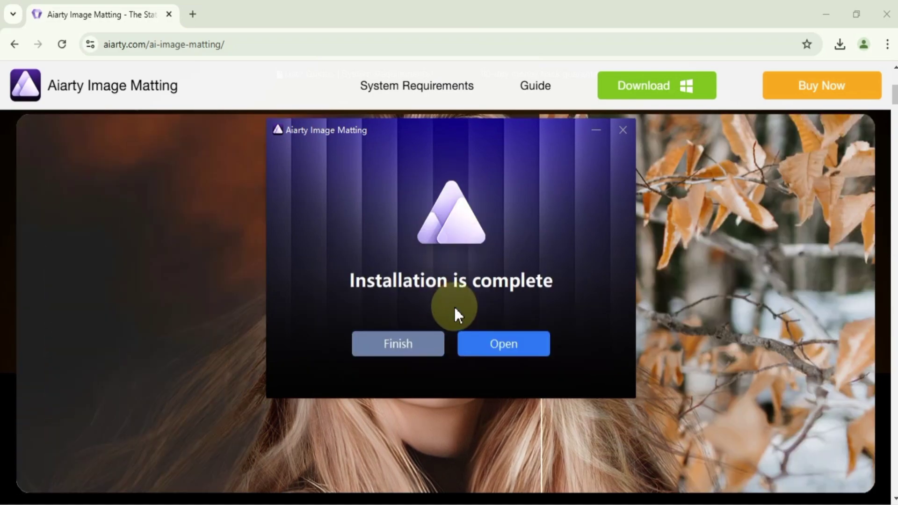
left_click(501, 351)
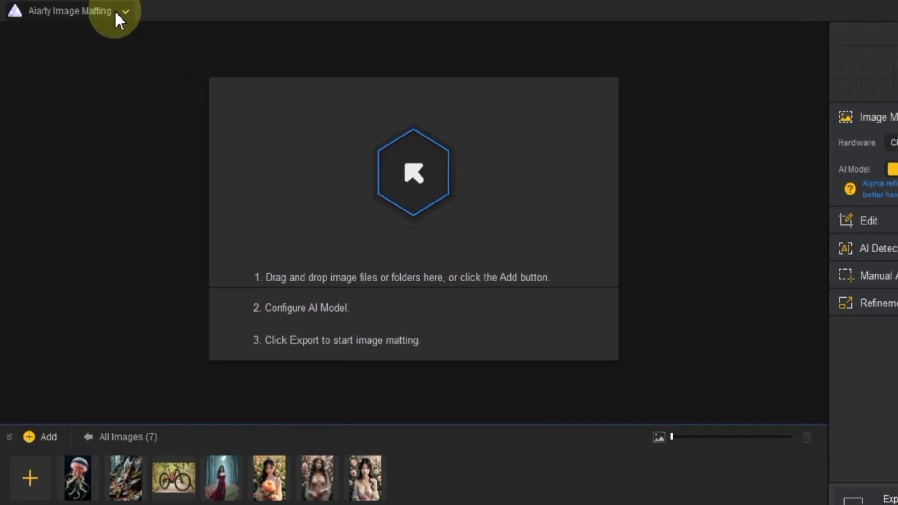
Step: Add all six JPG images from the New folder to the image list
left_click(116, 15)
mouse_move(101, 35)
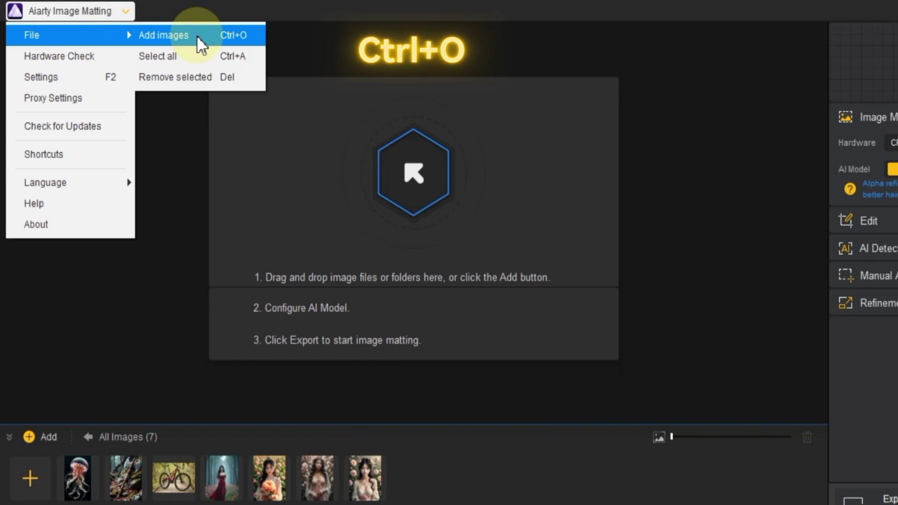
key("Escape")
key("Escape")
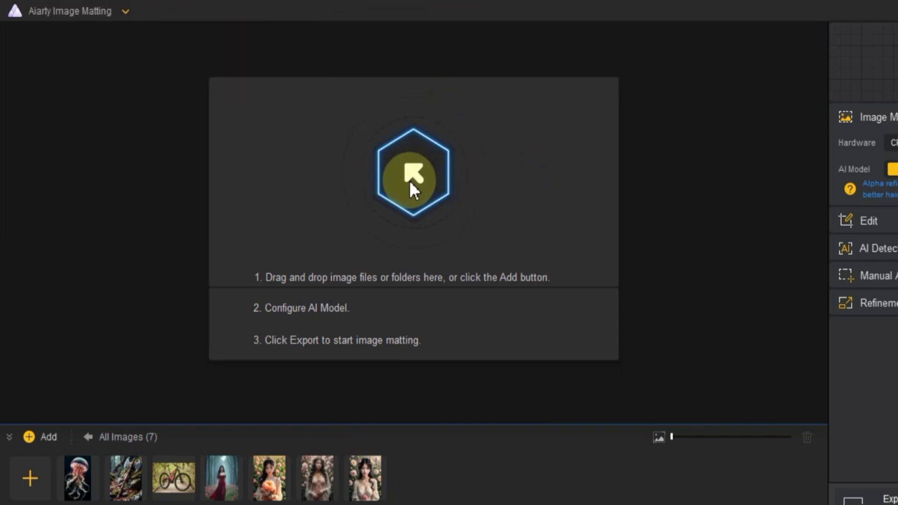
left_click(410, 183)
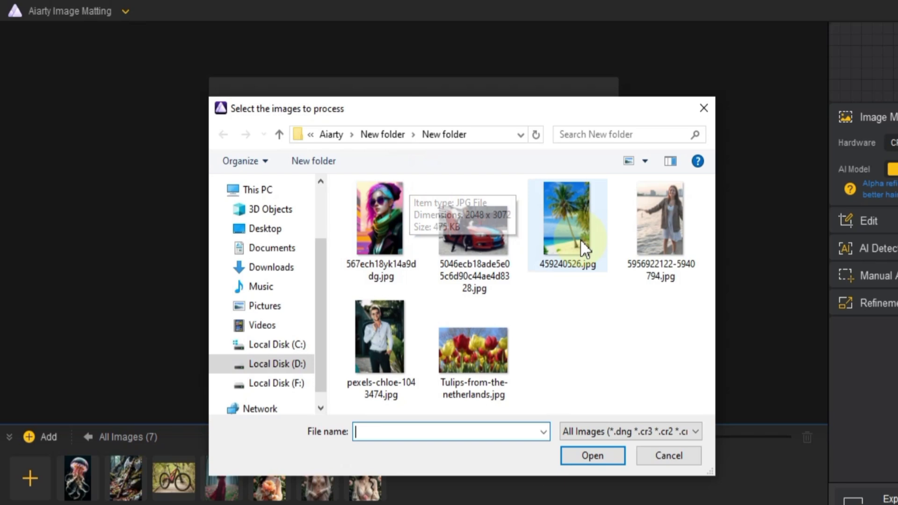
left_click_drag(669, 380, 388, 240)
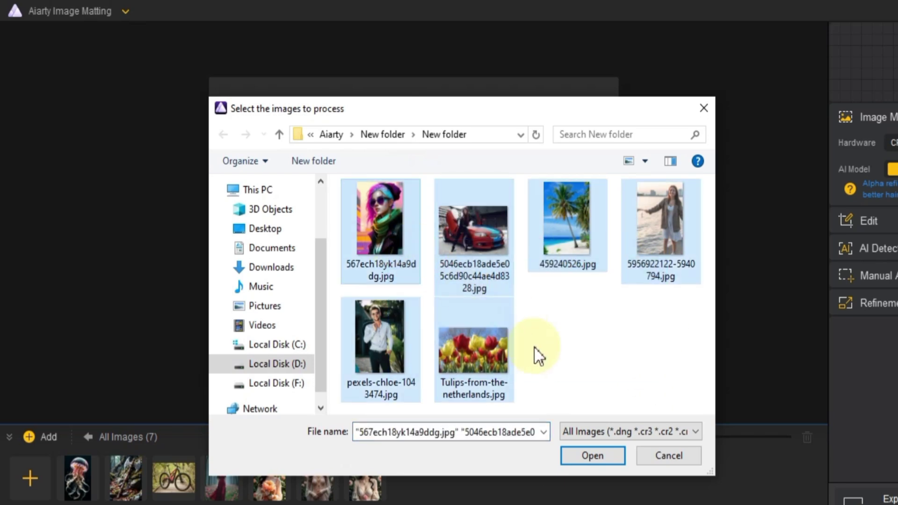
left_click(574, 454)
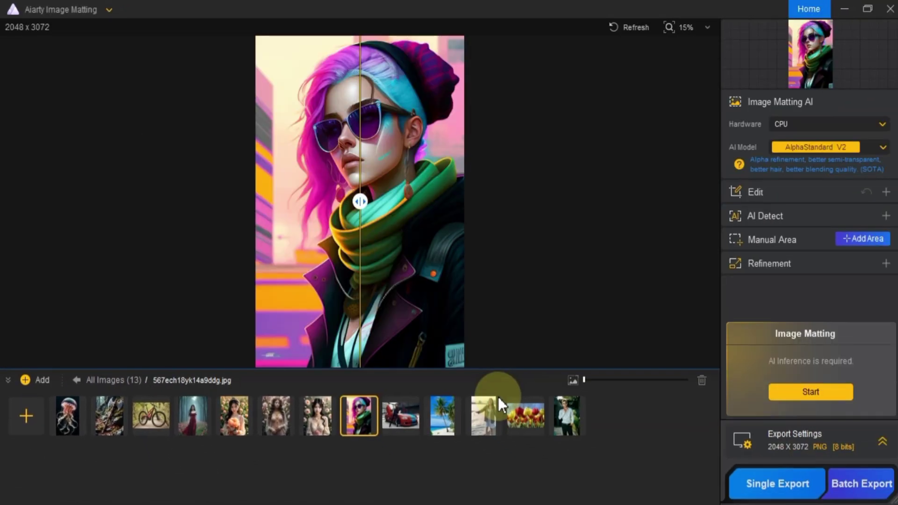
Step: Preview the thumbnails, then settle on the 2560 x 1708 woman-and-red-car photo and compare sides
left_click(405, 426)
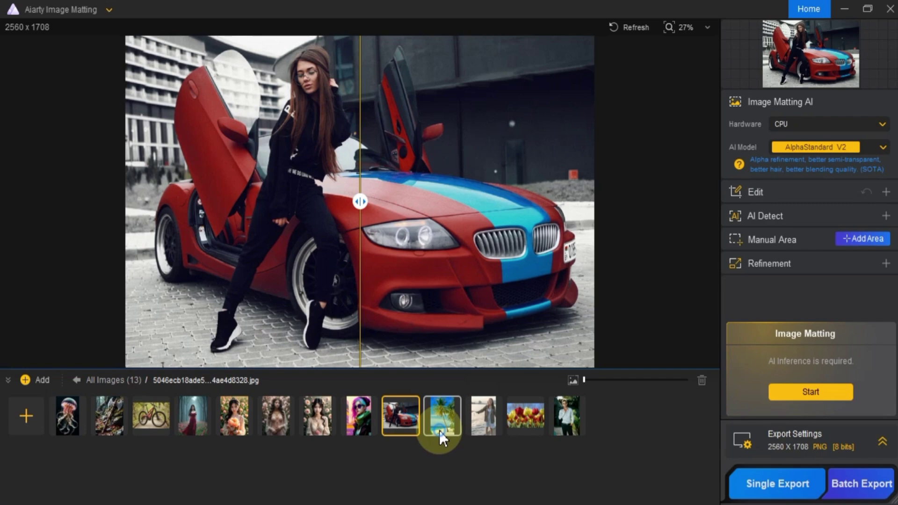
left_click(440, 430)
left_click(482, 432)
left_click(517, 431)
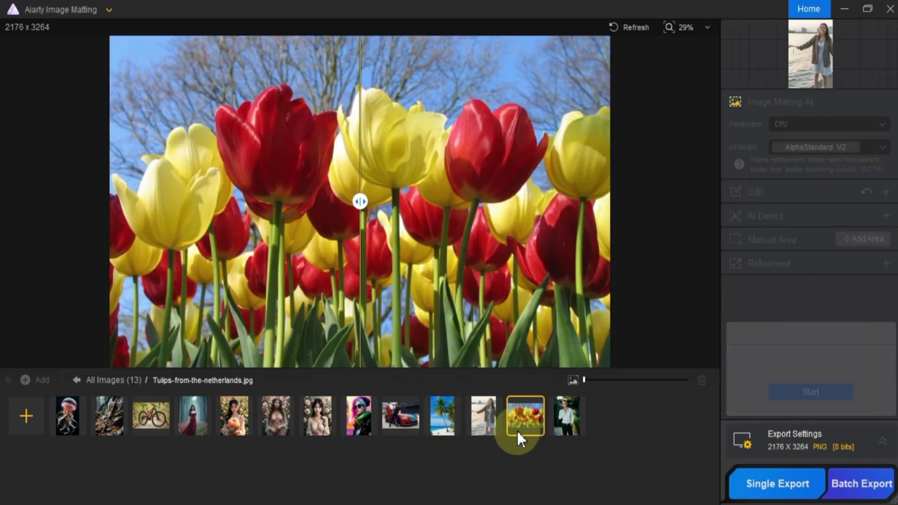
left_click(562, 425)
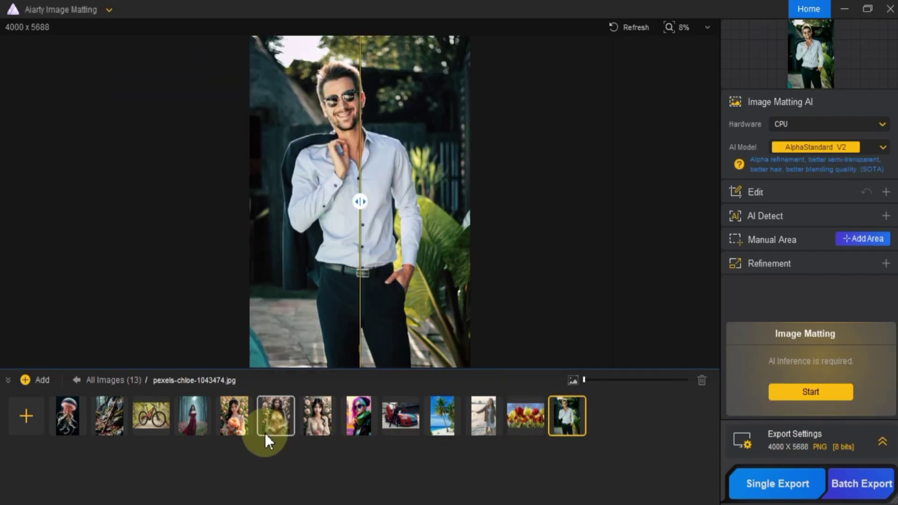
left_click(265, 433)
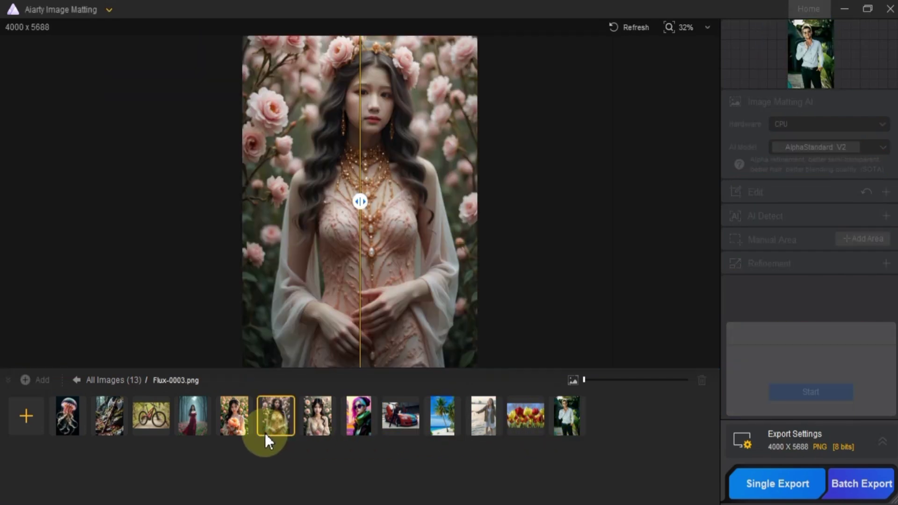
left_click(187, 430)
left_click(158, 425)
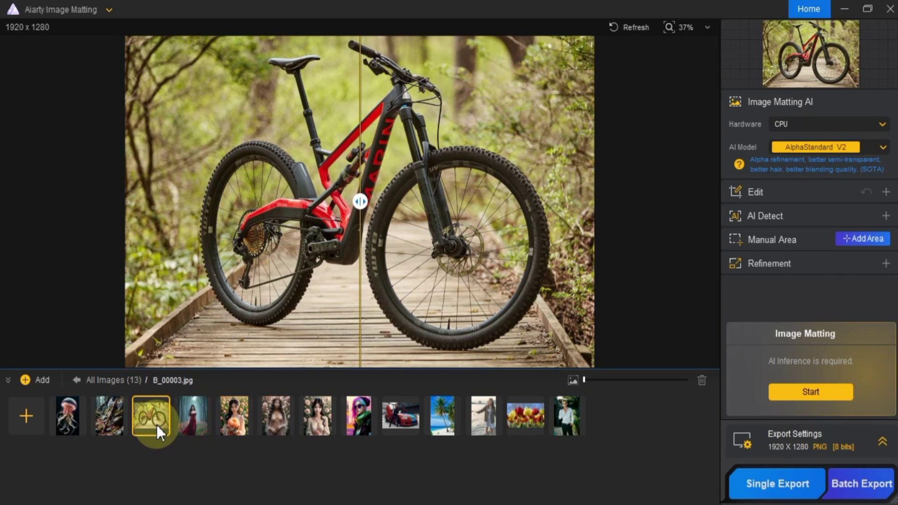
left_click(390, 425)
left_click_drag(358, 198, 401, 269)
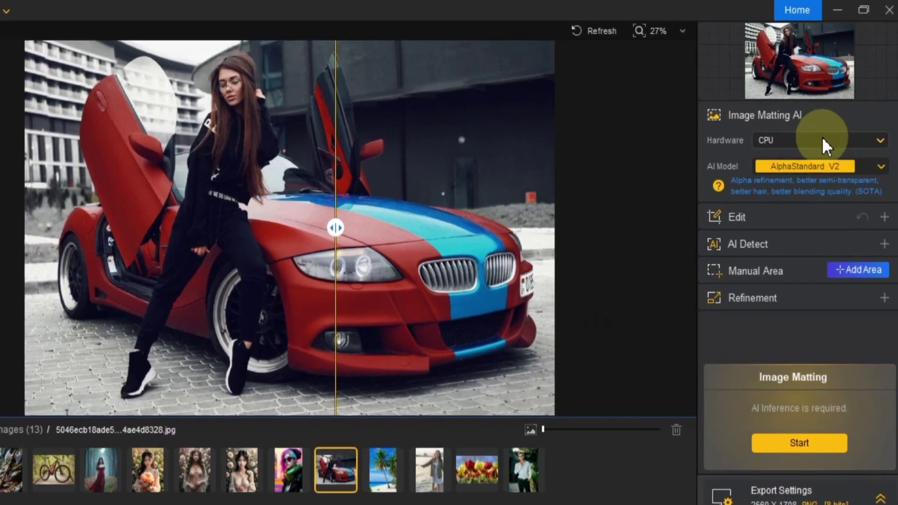
left_click(829, 128)
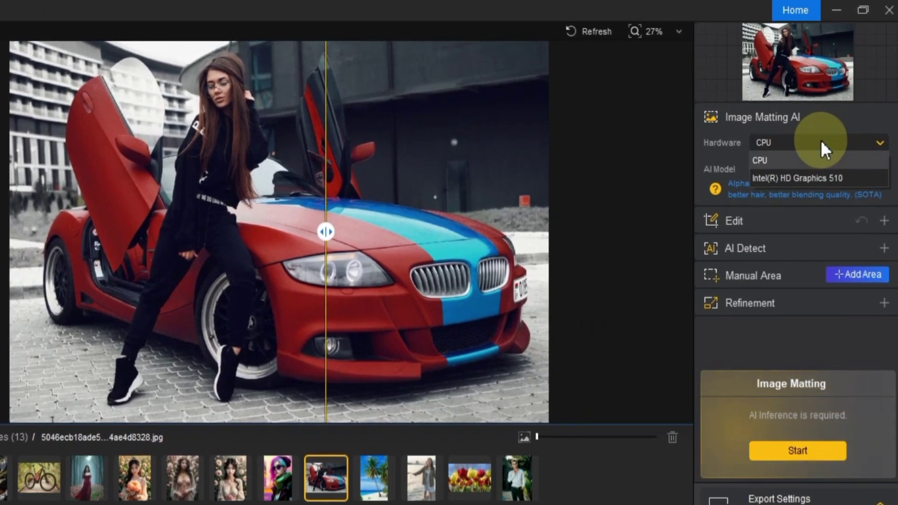
left_click(826, 150)
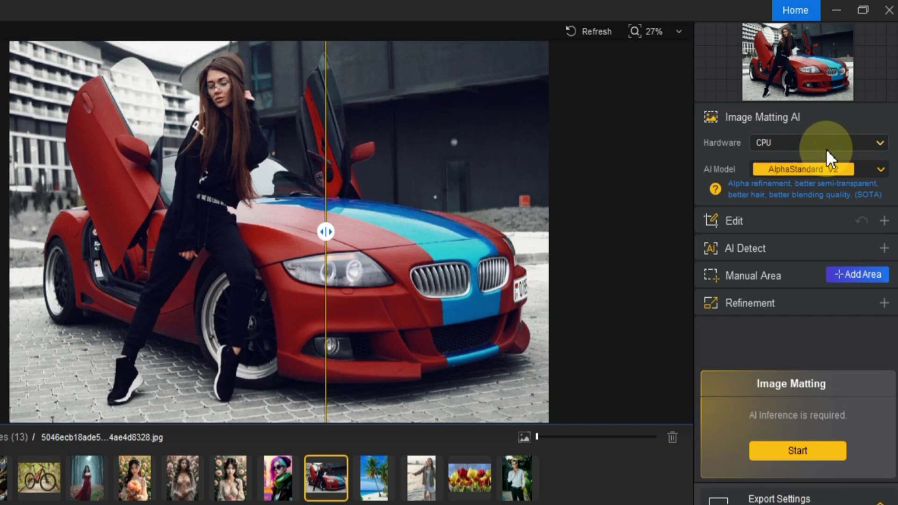
left_click(835, 165)
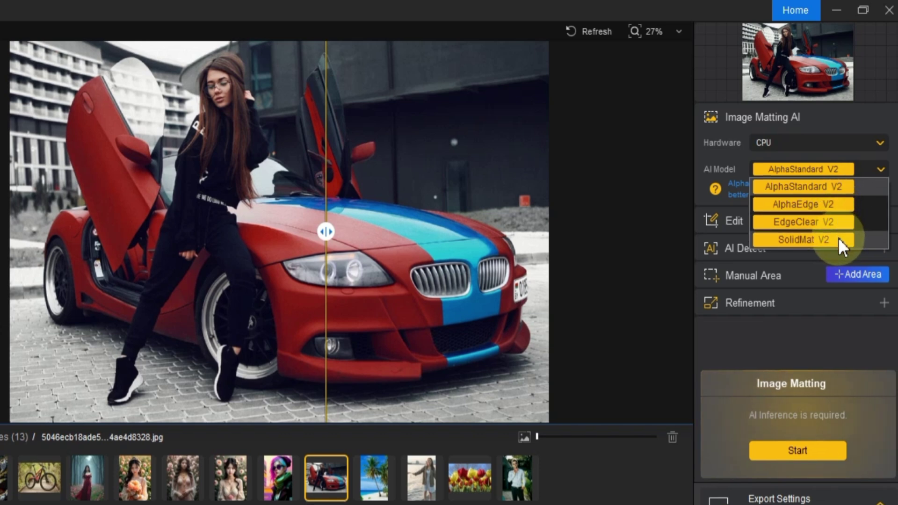
left_click(838, 188)
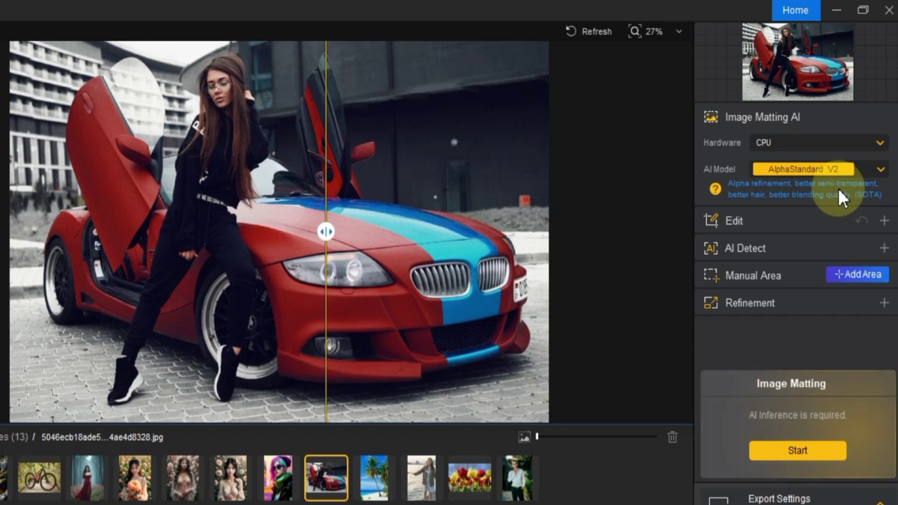
left_click(712, 224)
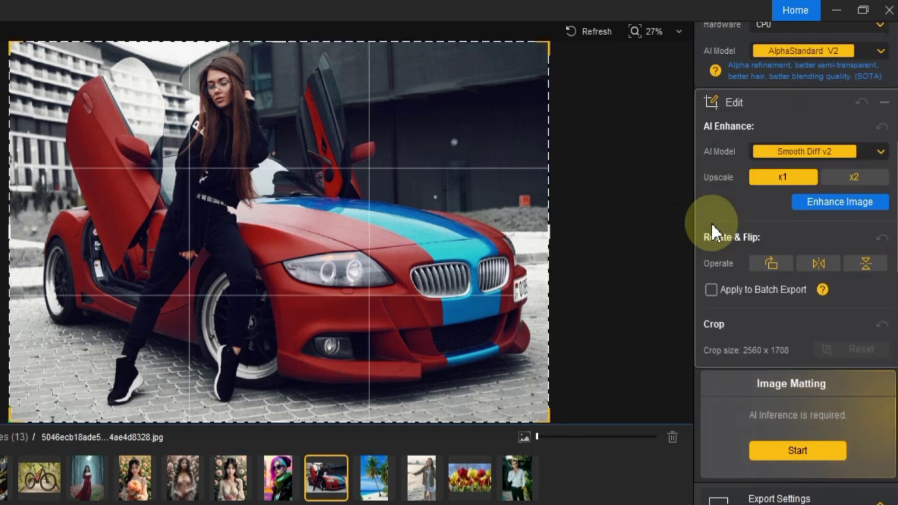
left_click(823, 156)
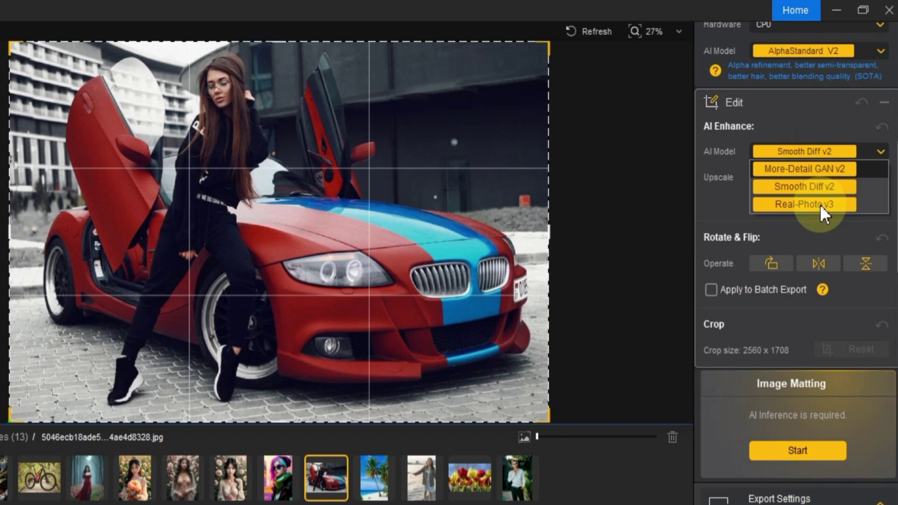
left_click(799, 187)
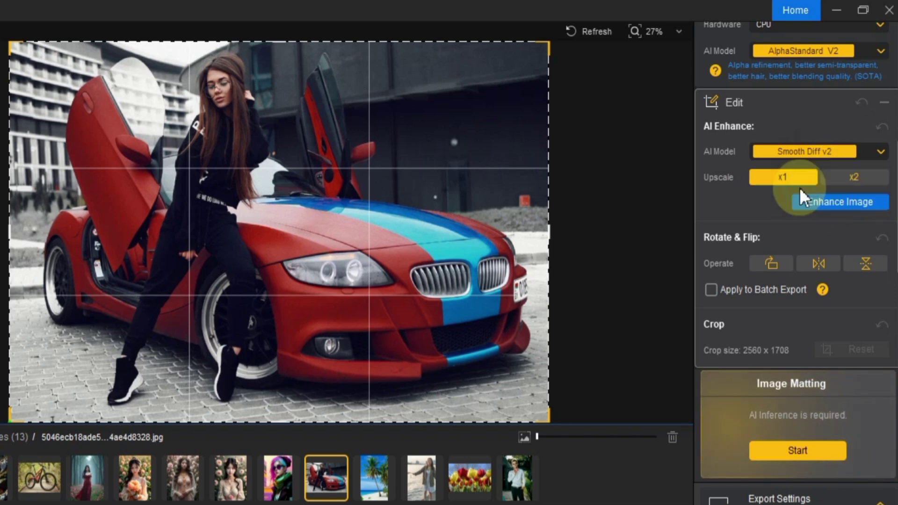
left_click(834, 181)
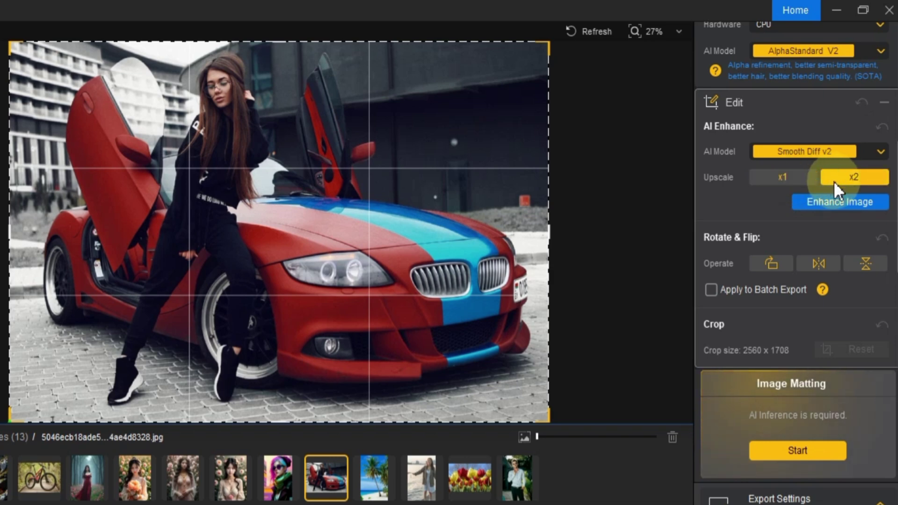
left_click(801, 181)
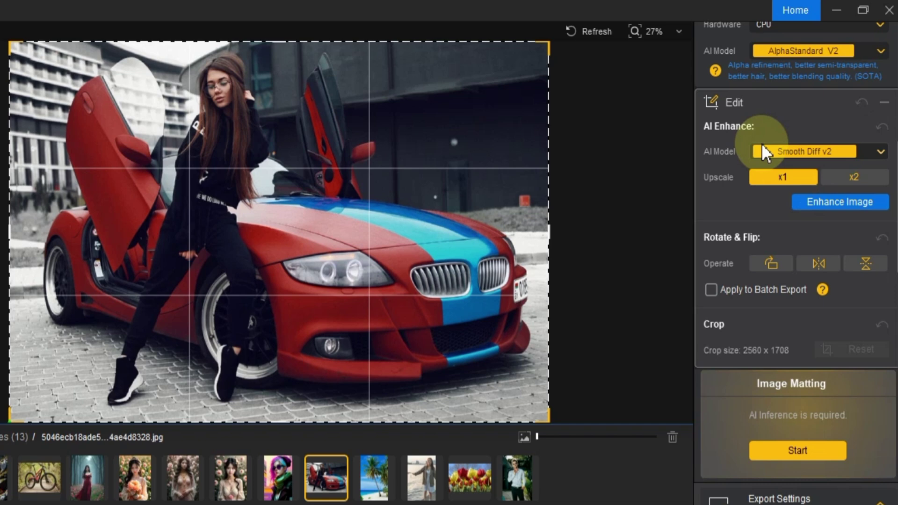
left_click(740, 103)
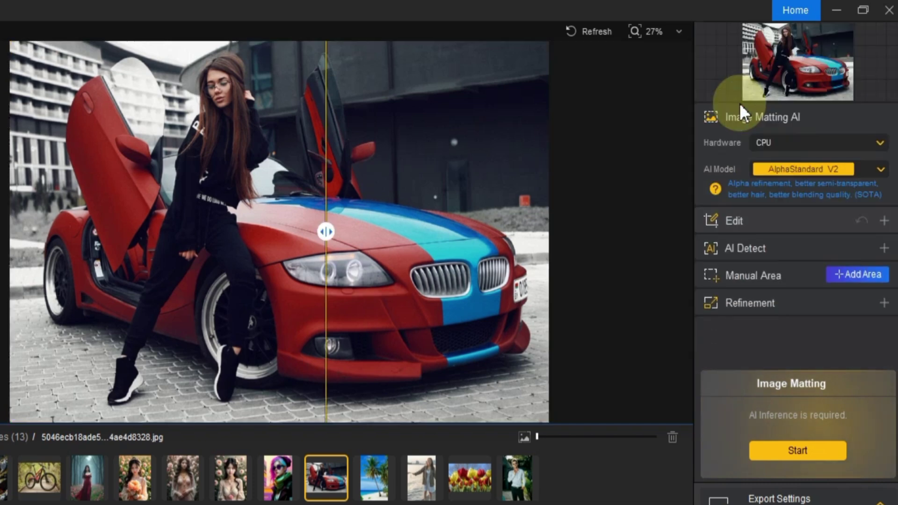
left_click(752, 248)
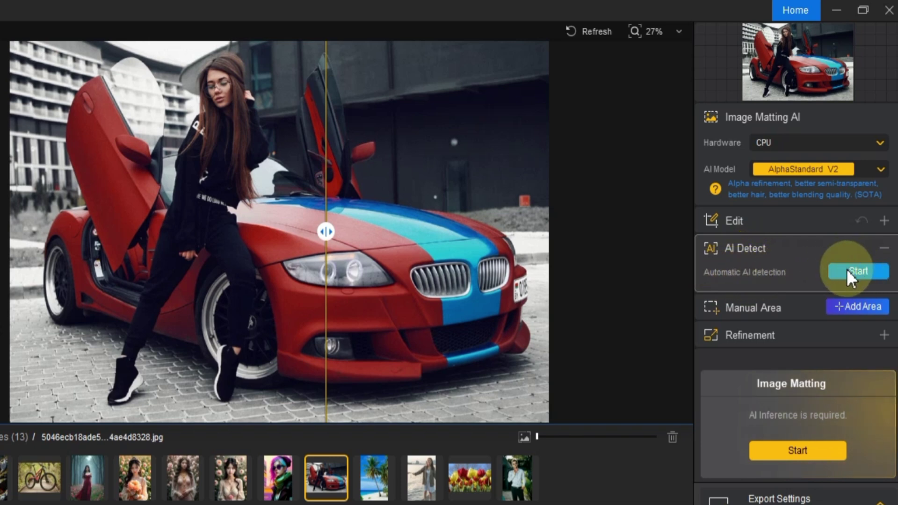
left_click(768, 255)
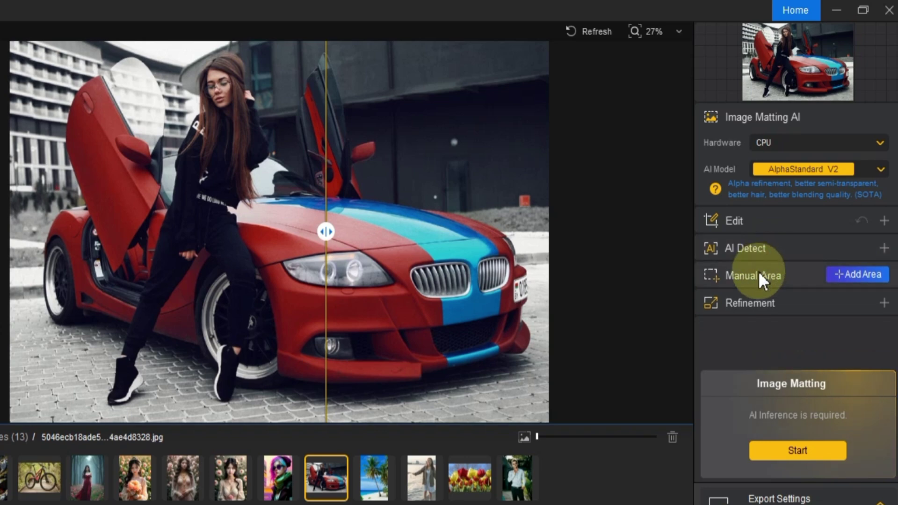
left_click(758, 277)
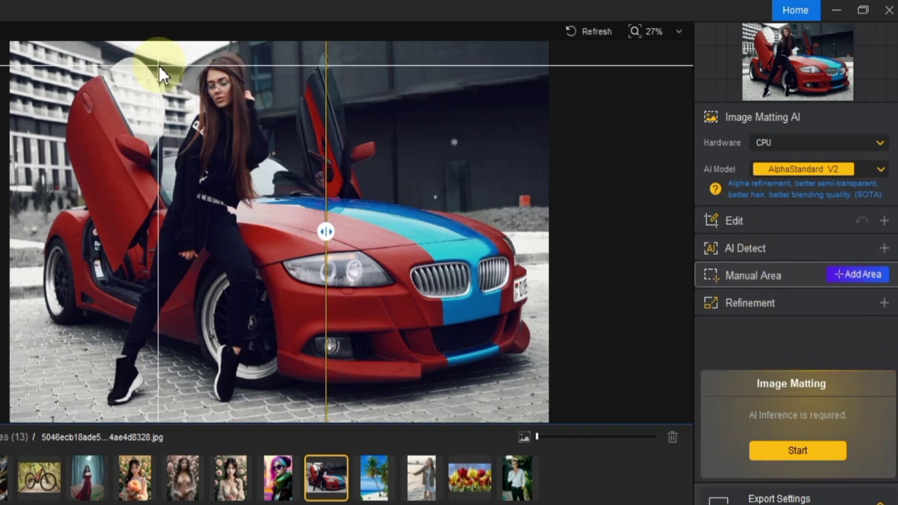
mouse_move(184, 49)
left_mouse_down()
mouse_move(235, 105)
mouse_move(334, 315)
mouse_move(370, 428)
left_mouse_up()
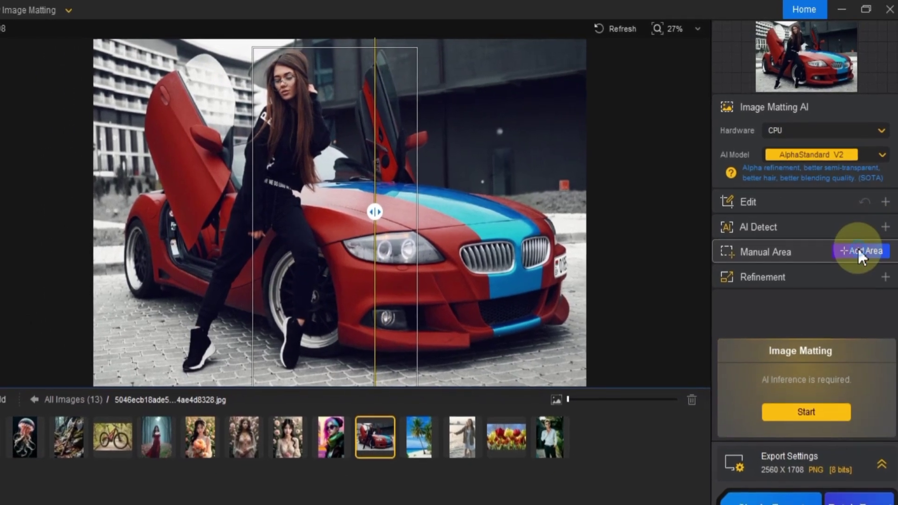
left_click(860, 252)
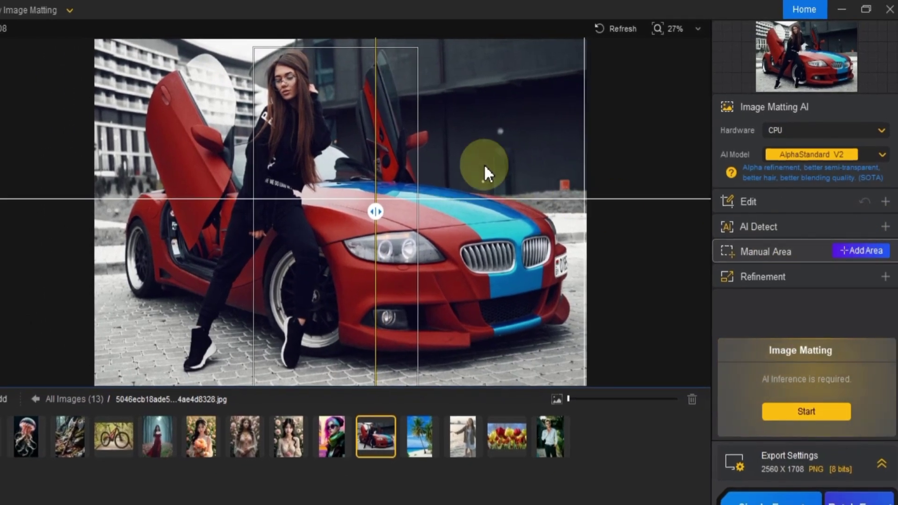
left_click_drag(119, 48, 584, 361)
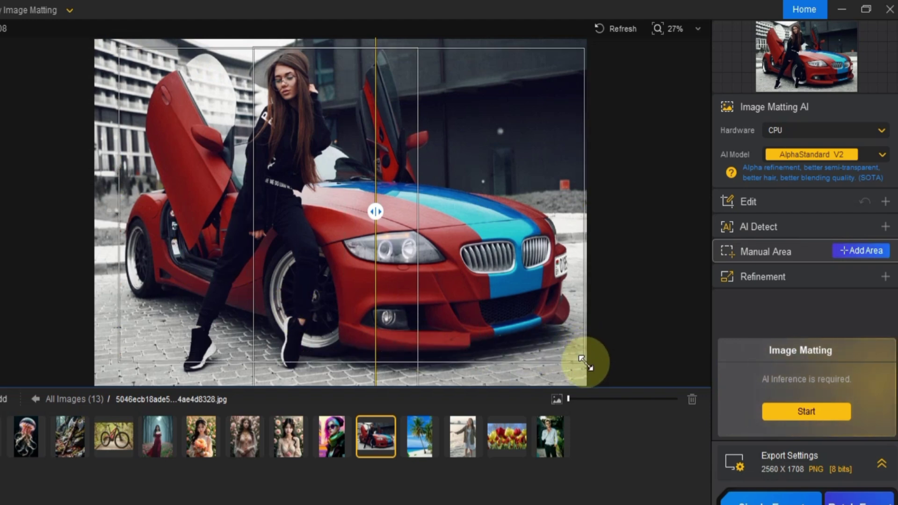
right_click(300, 185)
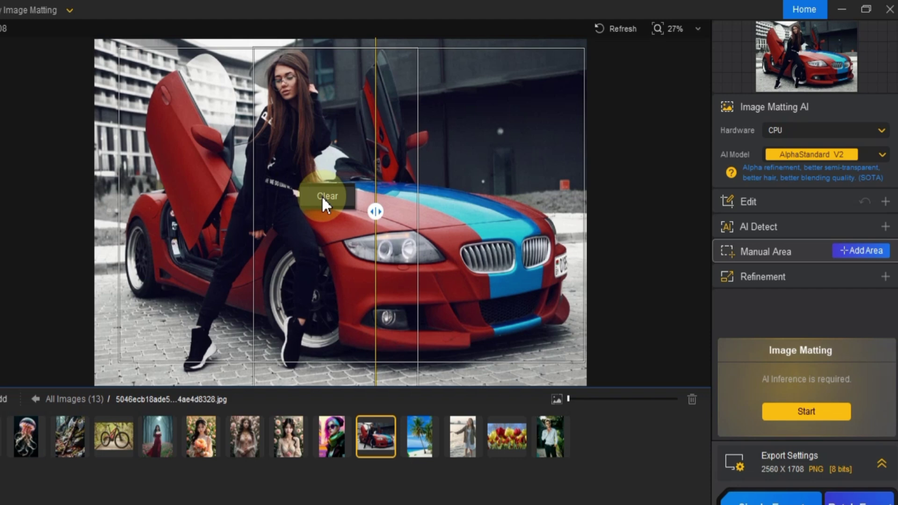
left_click(322, 196)
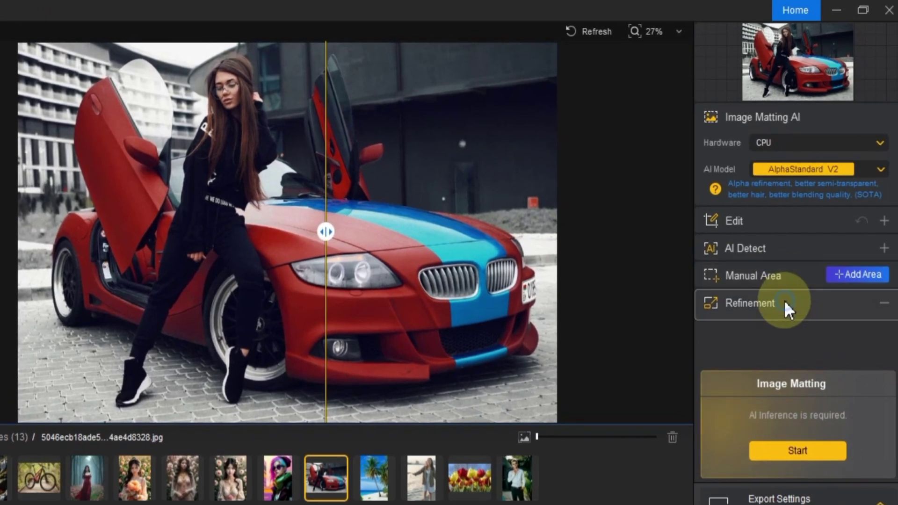
left_click(790, 287)
left_click(784, 300)
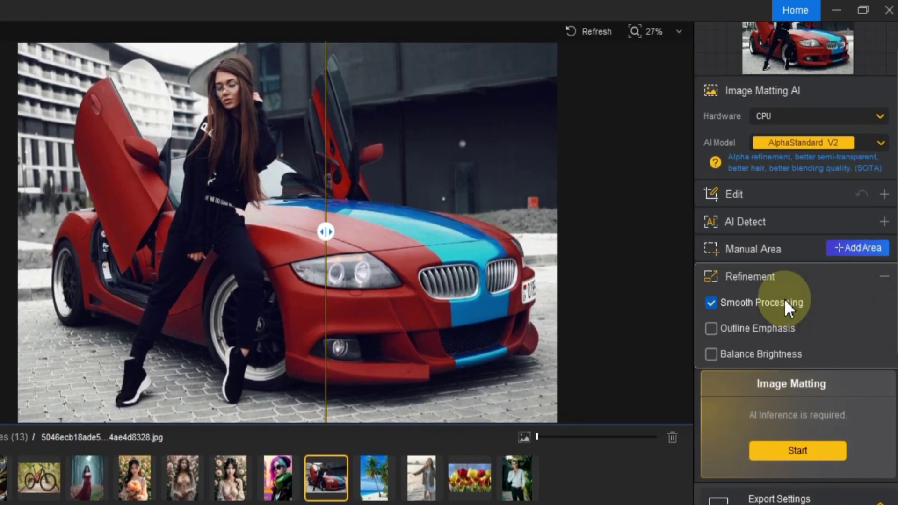
scroll(784, 299, "down", 1)
left_click(711, 288)
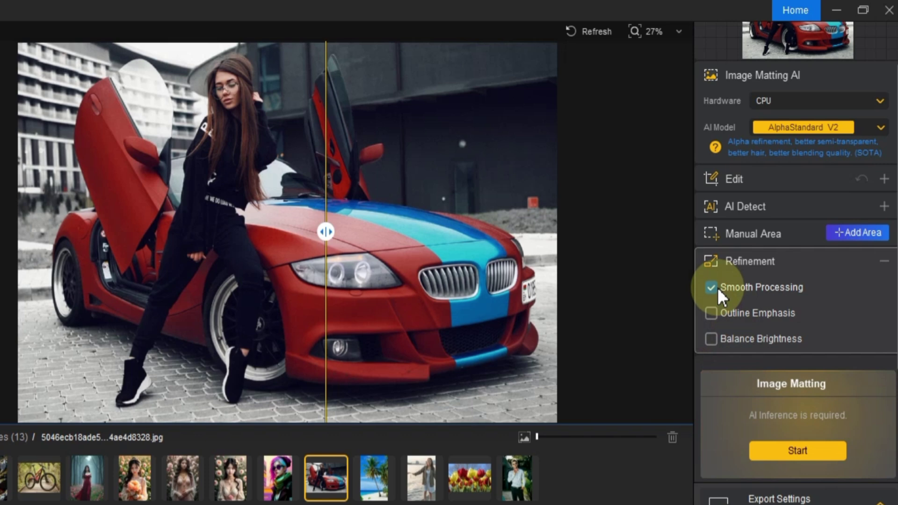
left_click(750, 260)
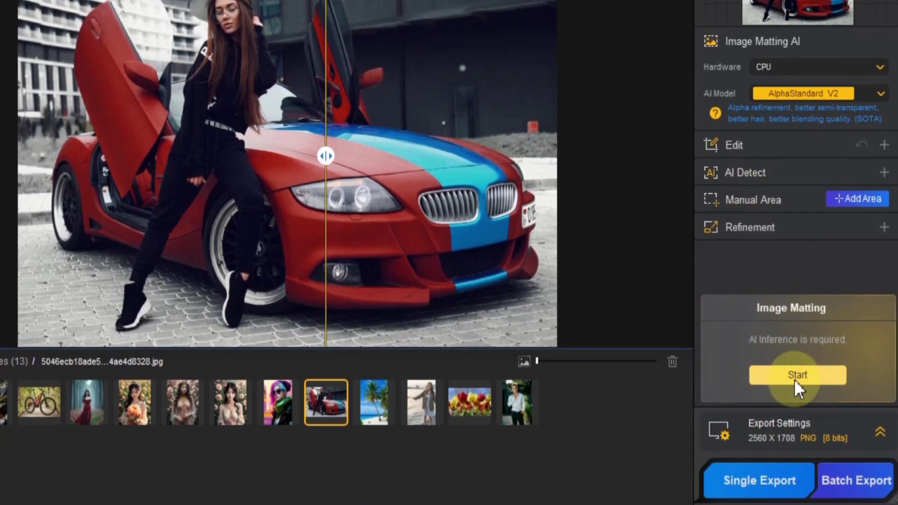
Step: Run AI matting on the red-car photo and compare the original with the cutout
left_click(795, 376)
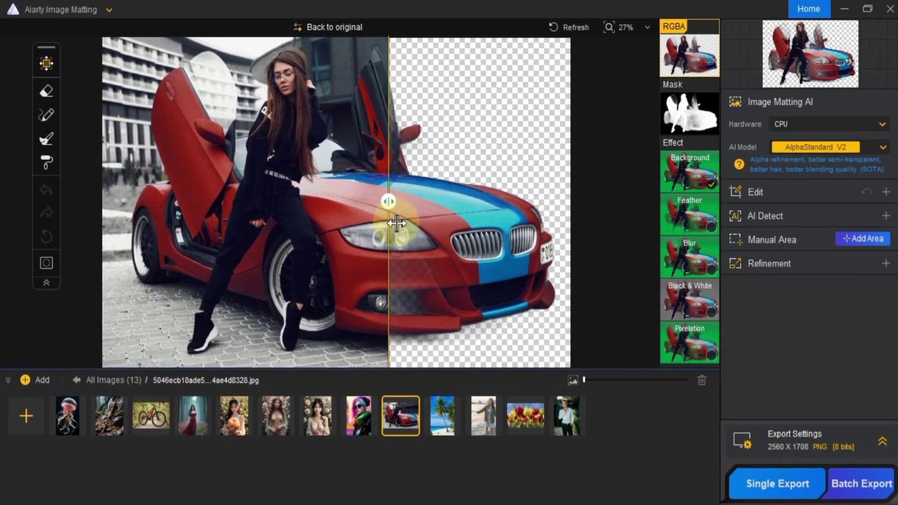
left_click_drag(397, 223, 236, 299)
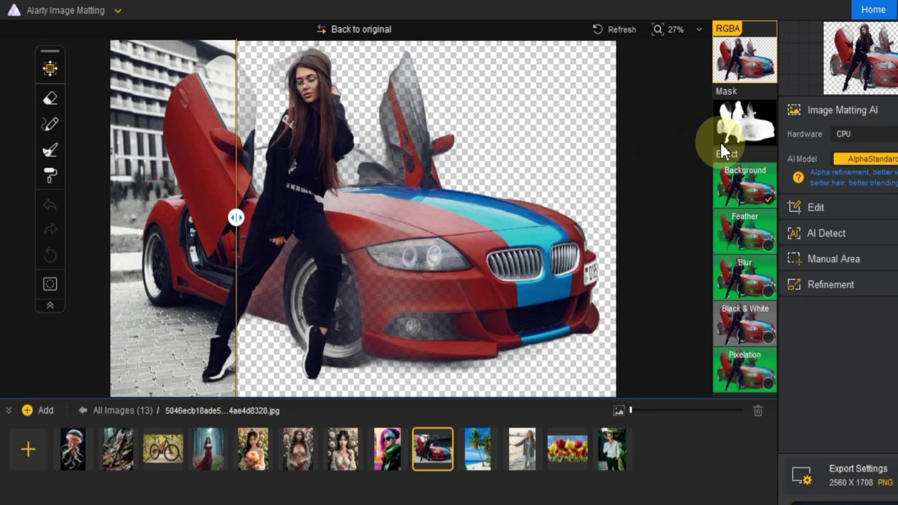
Step: Check the matte mask against the original, then add a solid background fill
left_click(751, 136)
left_click_drag(262, 208, 115, 303)
left_click(751, 191)
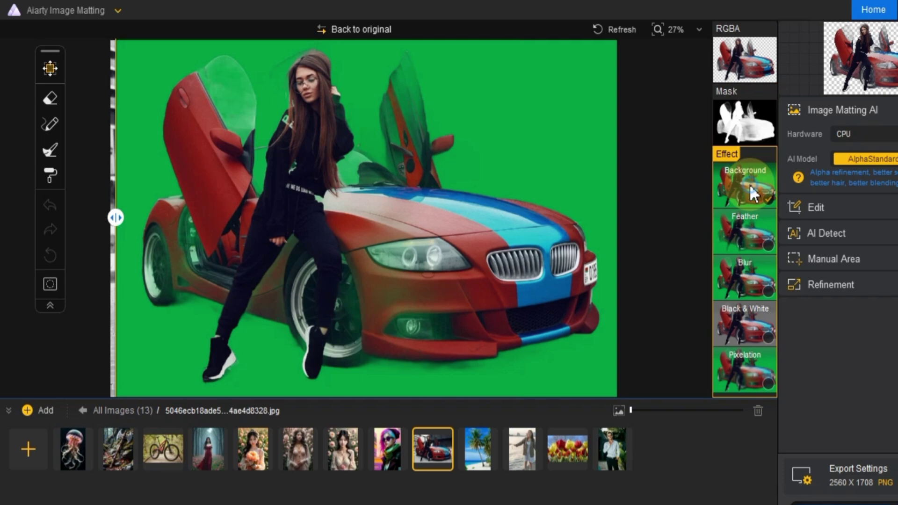
left_click_drag(115, 216, 95, 265)
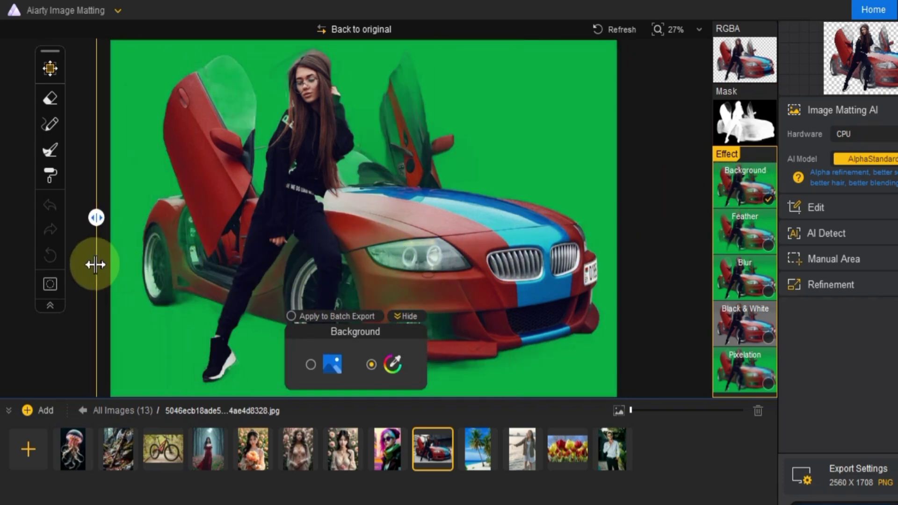
Step: Add Feather (width 2, strength 9), Blur and Black & White effects
left_click(745, 244)
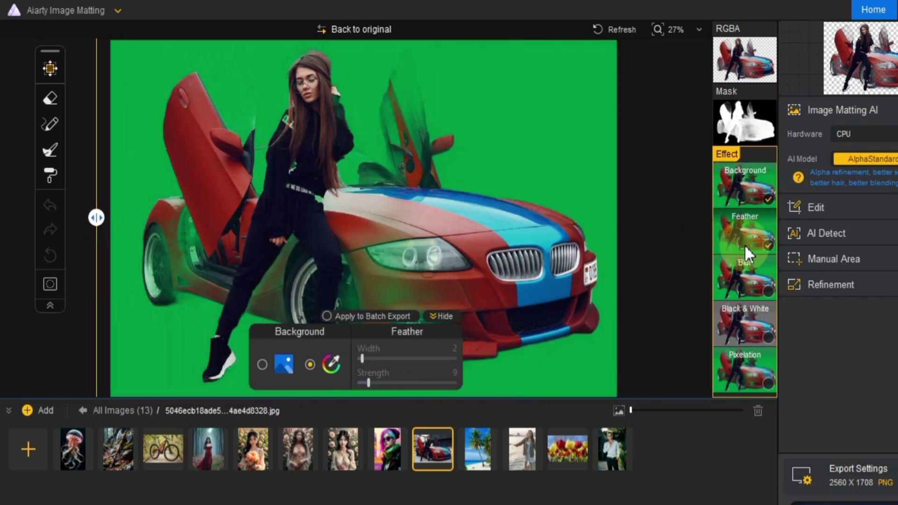
left_click(746, 283)
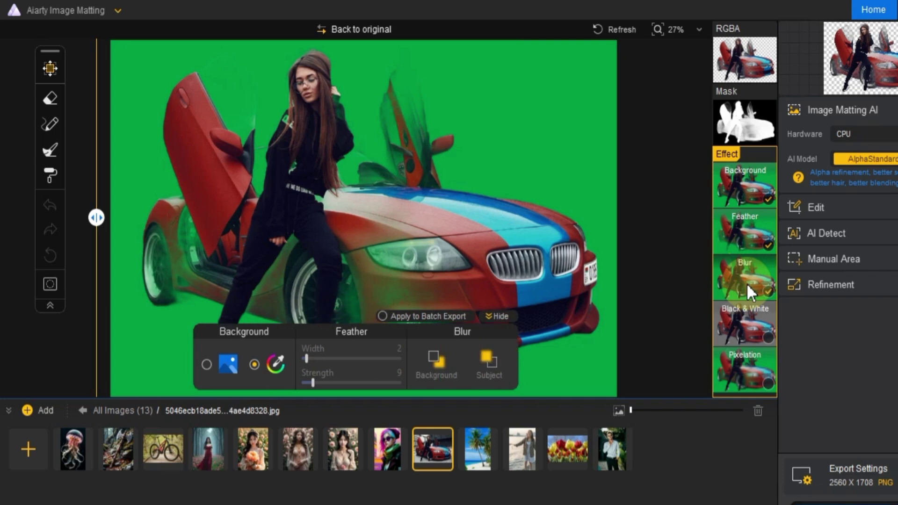
left_click(740, 321)
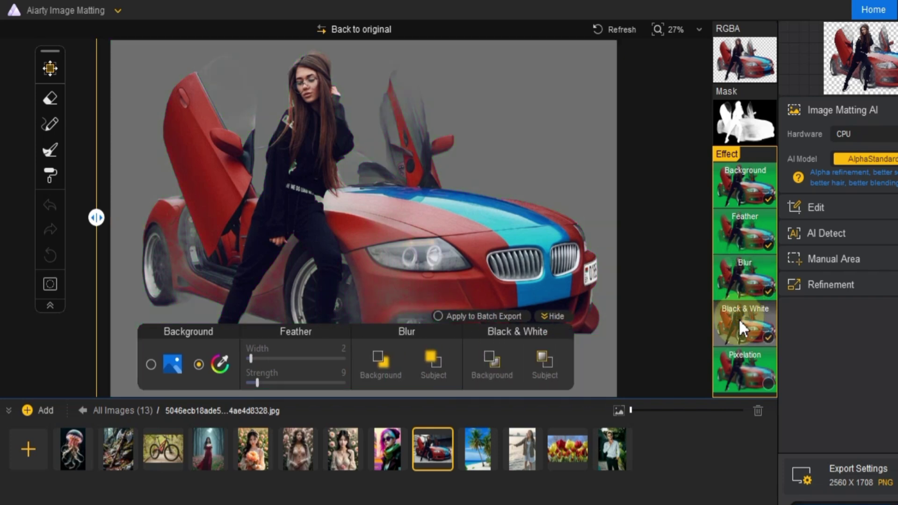
Step: Change the background fill colour to red (R 255, G 0, B 0), leaving Pixelation off
left_click(219, 364)
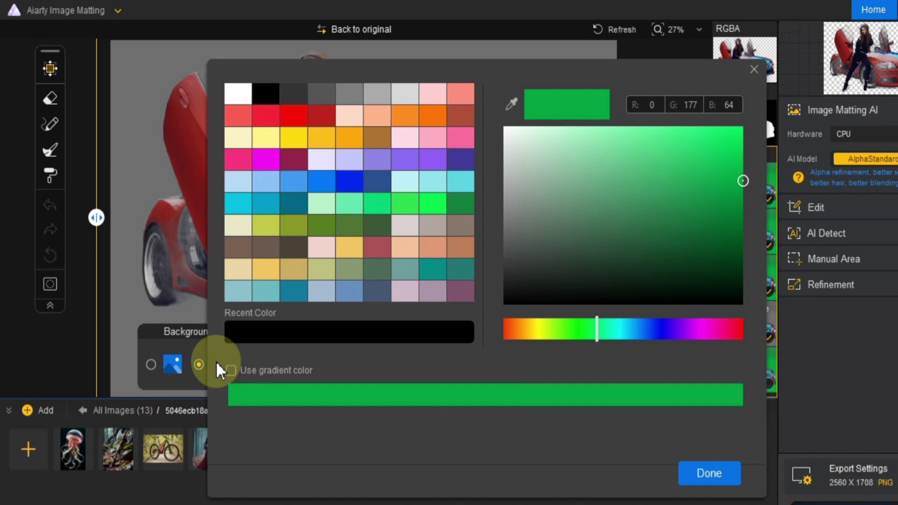
left_click(290, 116)
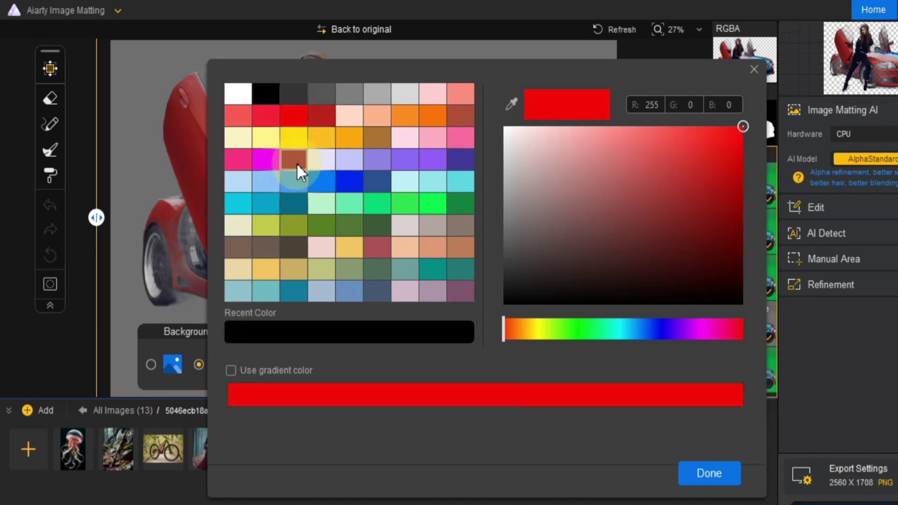
left_click(687, 474)
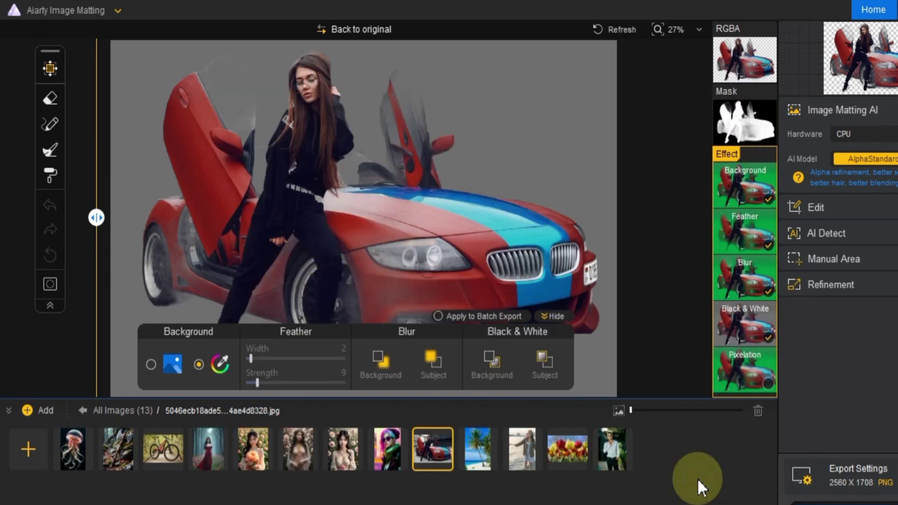
left_click(748, 380)
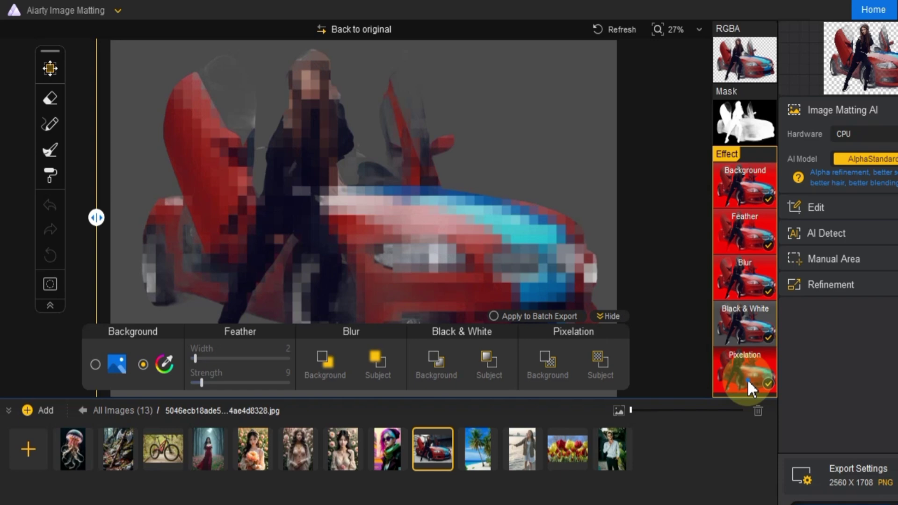
left_click(748, 379)
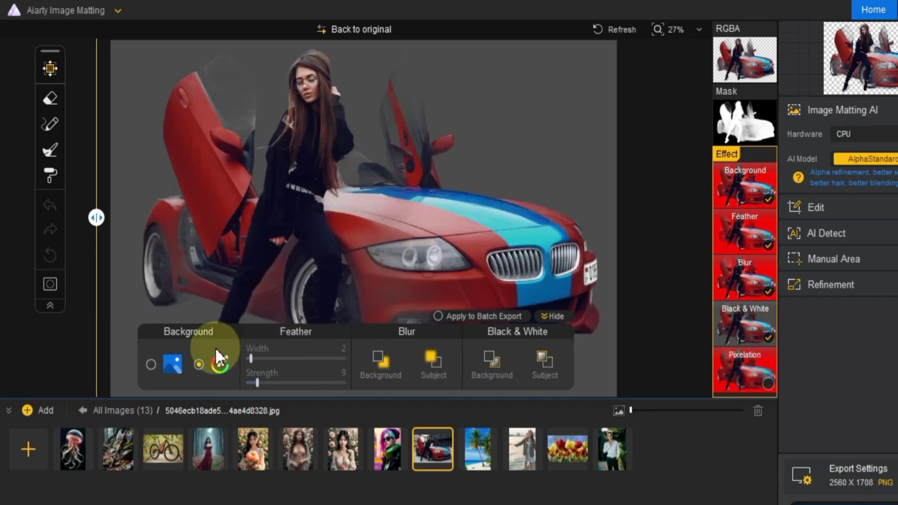
Step: Try a previously used background image and toggle moving background versus foreground
left_click(166, 365)
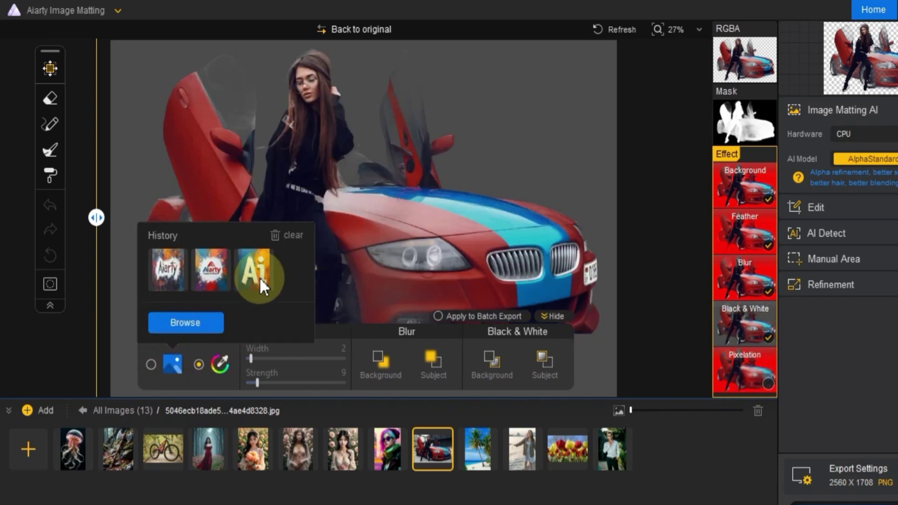
left_click(165, 268)
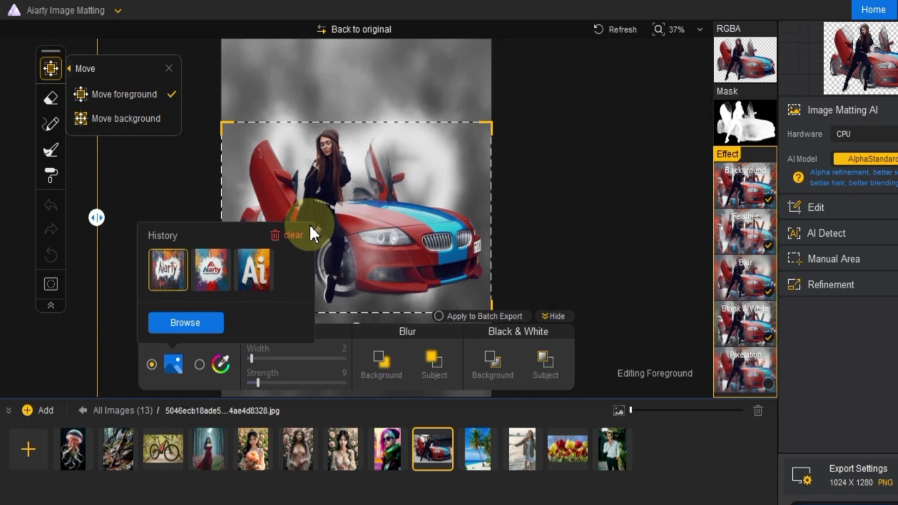
left_click(136, 116)
left_click(134, 96)
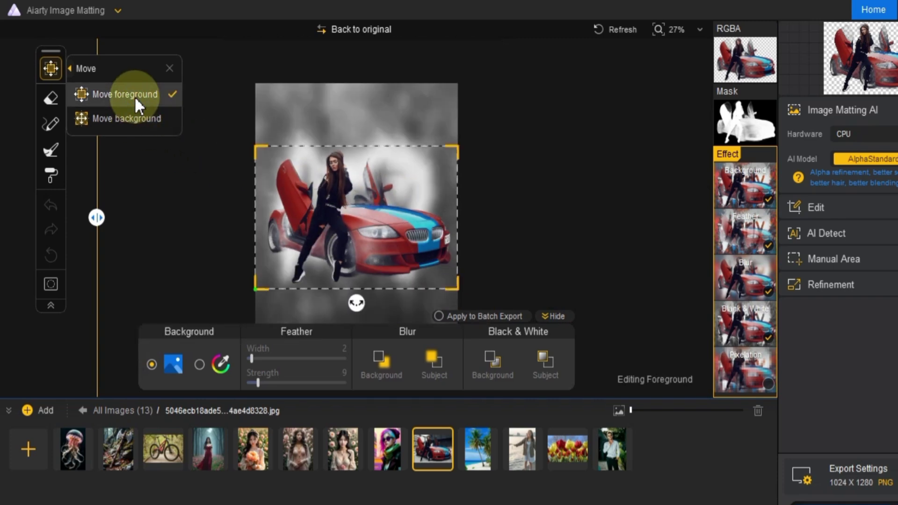
Step: Set fantasy-girl-gunman-after-fierce-fighting-wallpaper-preview.jpg as the background image
left_click(172, 362)
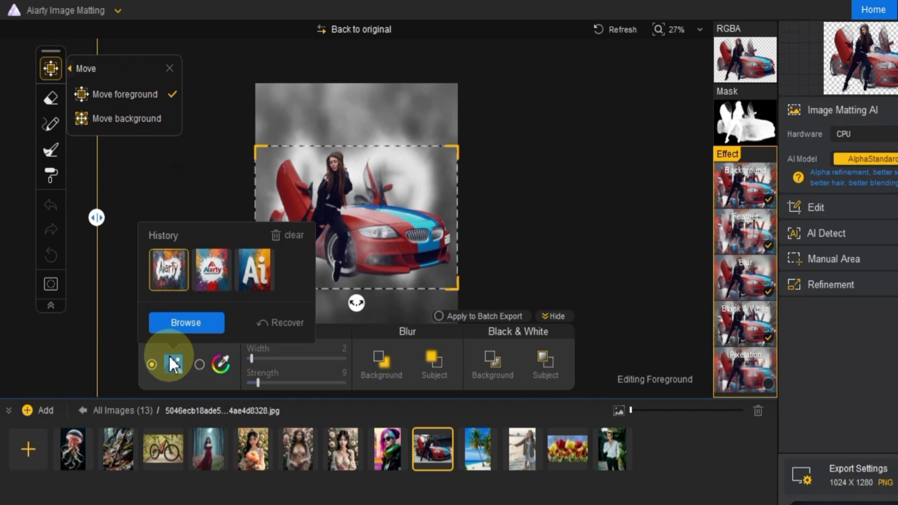
left_click(183, 324)
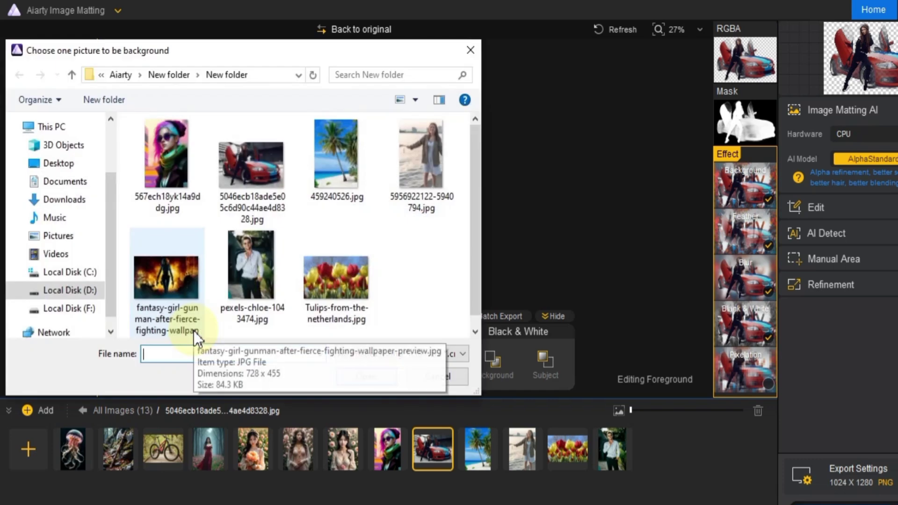
left_click(211, 281)
left_click(362, 375)
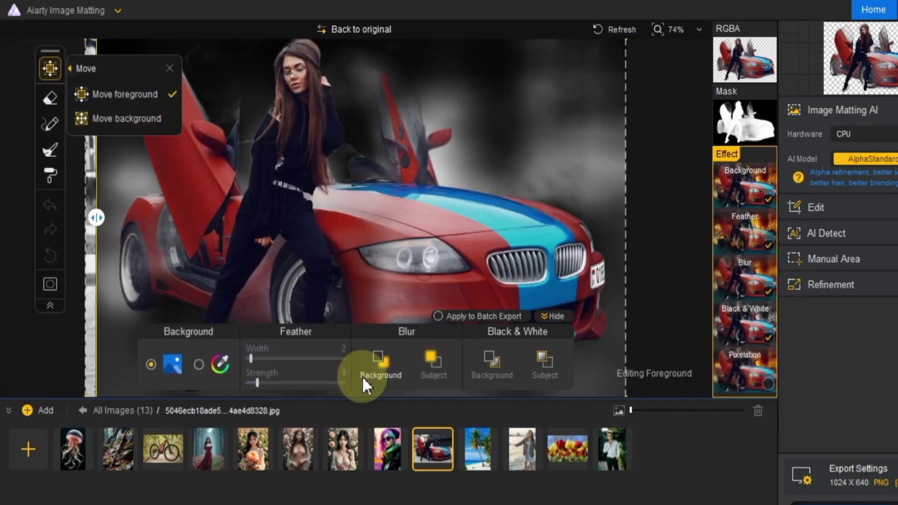
left_click(762, 62)
Step: Return to the composite, compare with the original street photo, and turn off Black & White
left_click(751, 198)
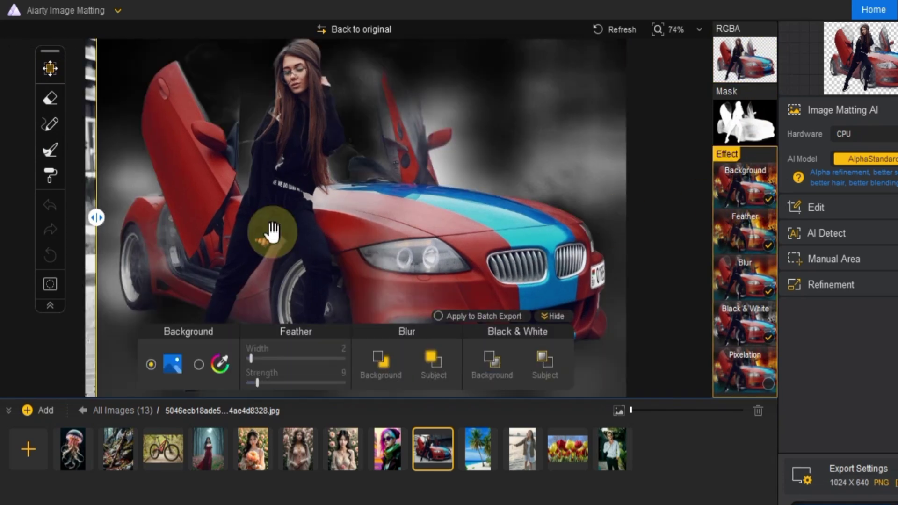
left_click_drag(90, 218, 104, 271)
left_click(770, 330)
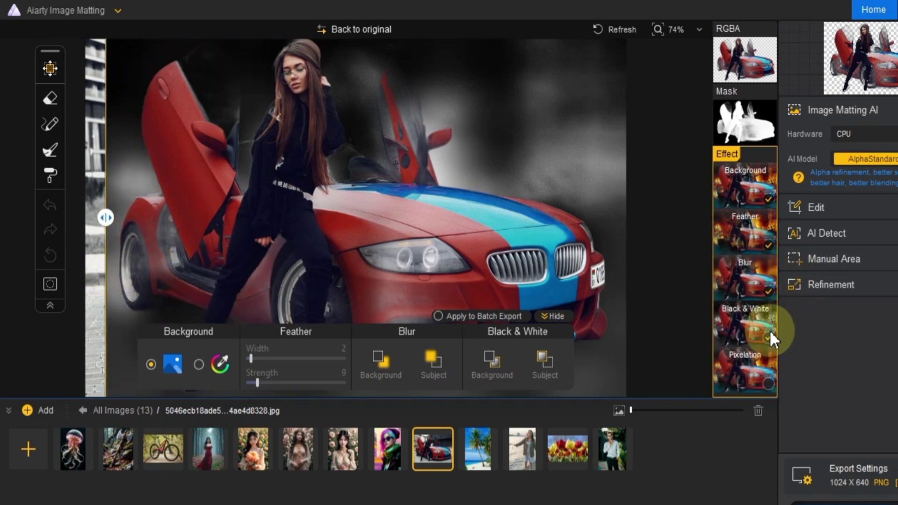
Step: Keep Blur and the wallpaper background on, turn Feather off, and compare the result
left_click(769, 291)
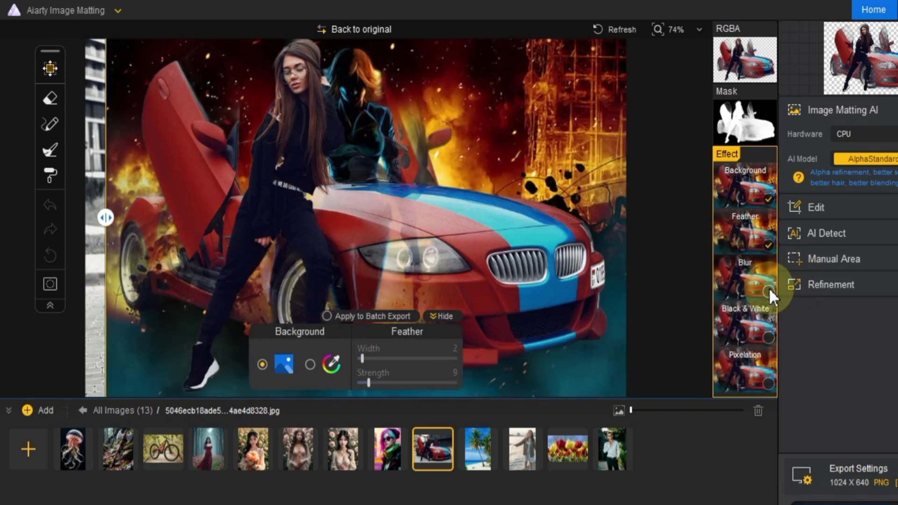
left_click(769, 288)
left_click(768, 288)
left_click(769, 288)
left_click(769, 245)
left_click(769, 246)
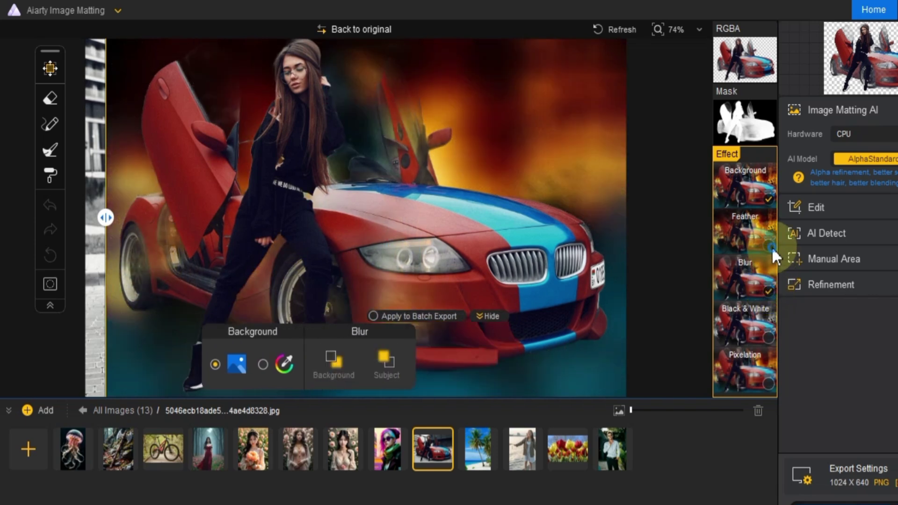
left_click(770, 245)
left_click(770, 196)
left_click(770, 197)
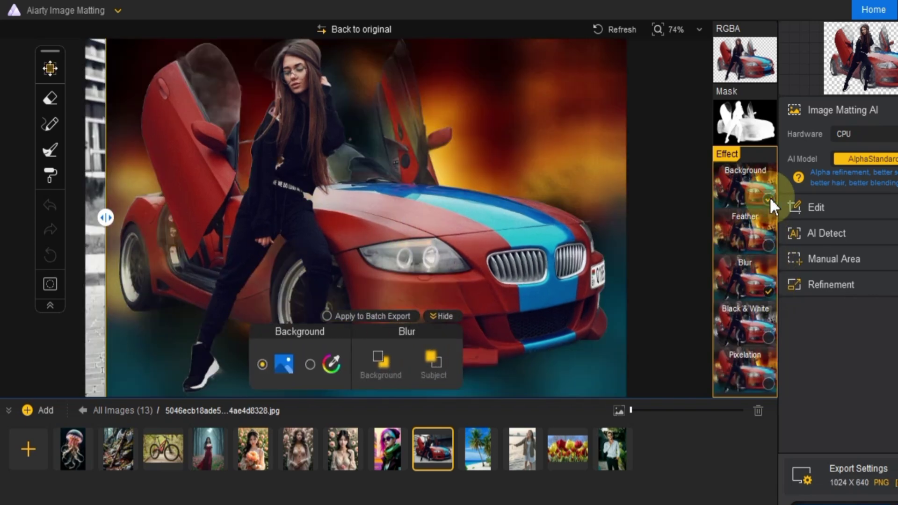
left_click_drag(207, 233, 63, 300)
left_click(381, 366)
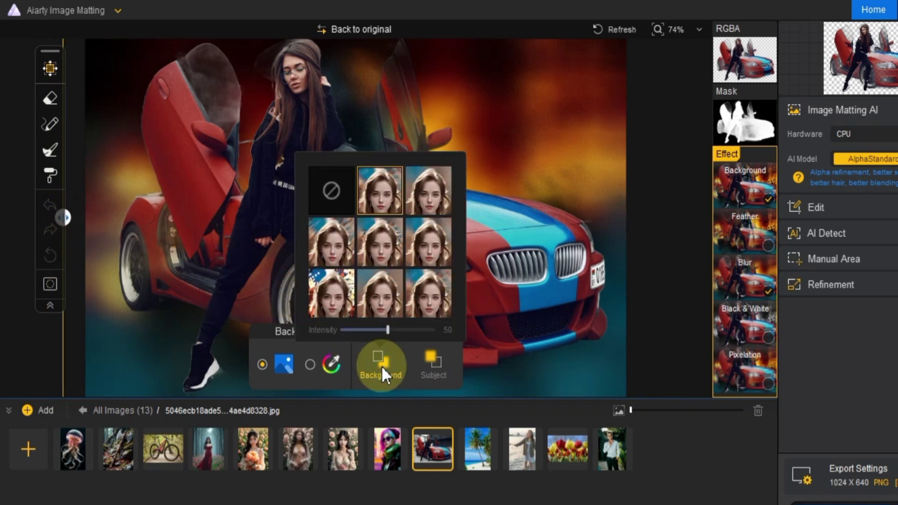
left_click(420, 192)
left_click(426, 245)
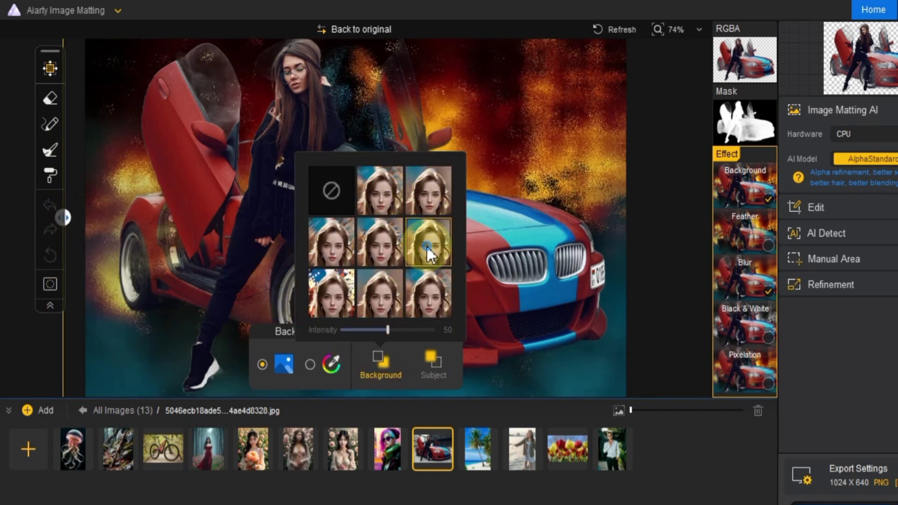
left_click(339, 252)
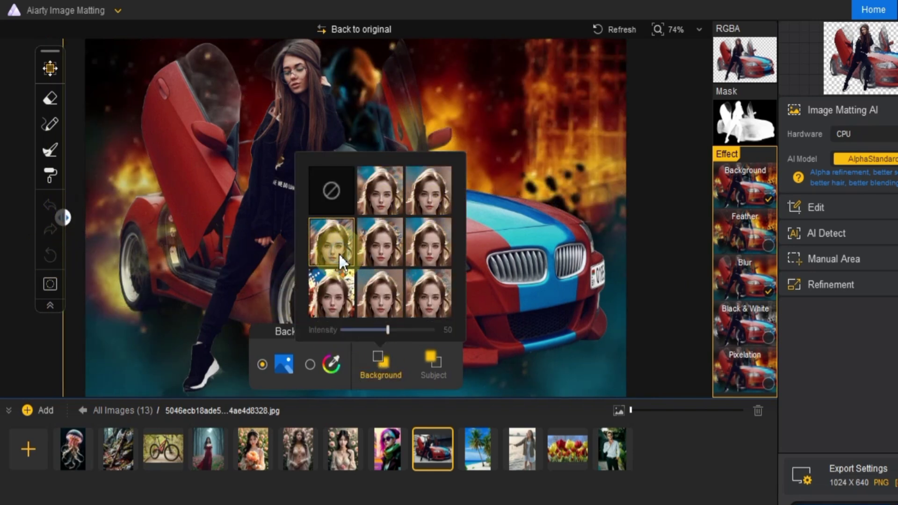
left_click(335, 297)
left_click(385, 295)
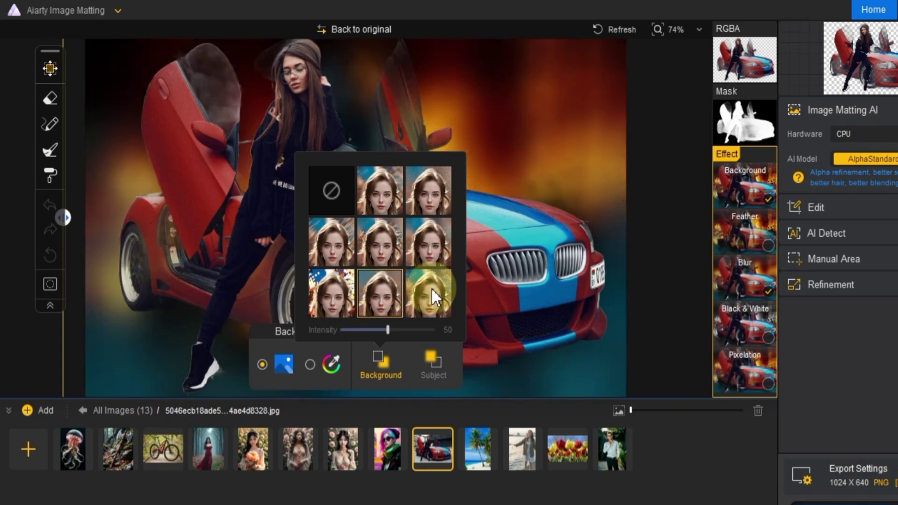
left_click(432, 288)
left_click(340, 200)
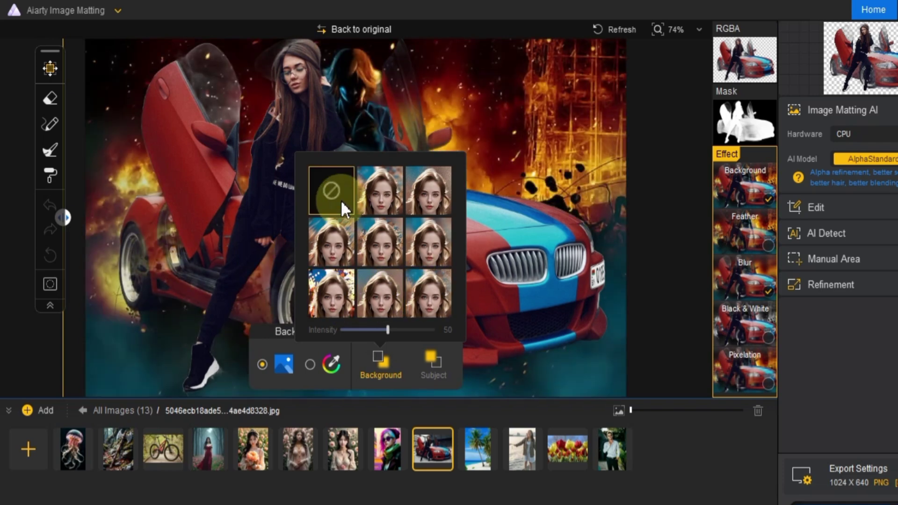
left_click(377, 193)
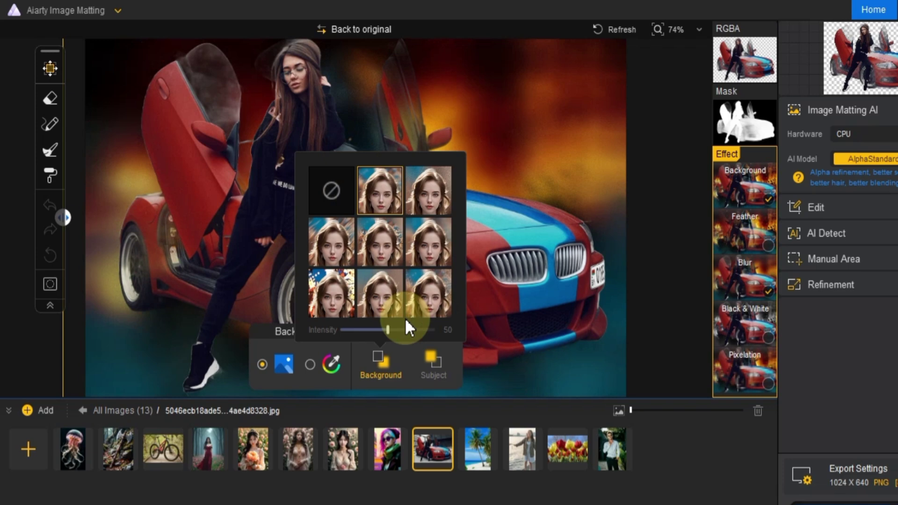
left_click(435, 361)
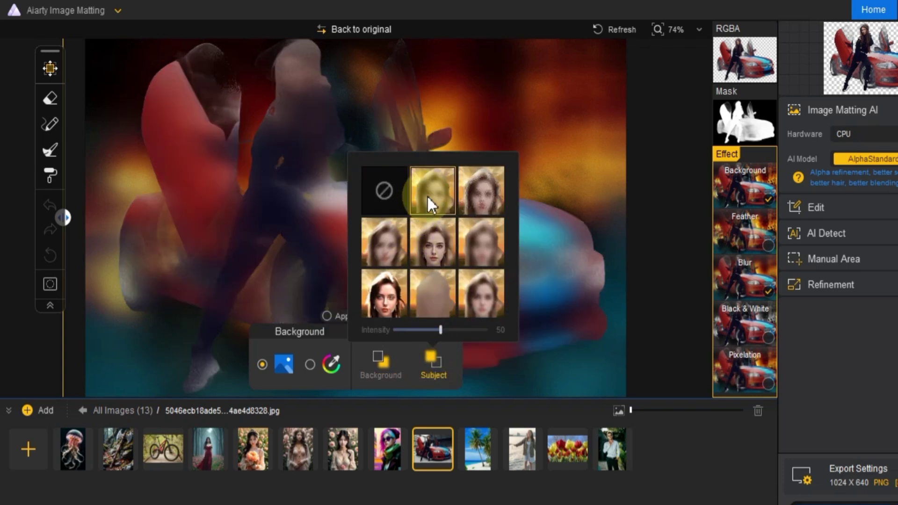
left_click(472, 195)
left_click(436, 243)
left_click(367, 250)
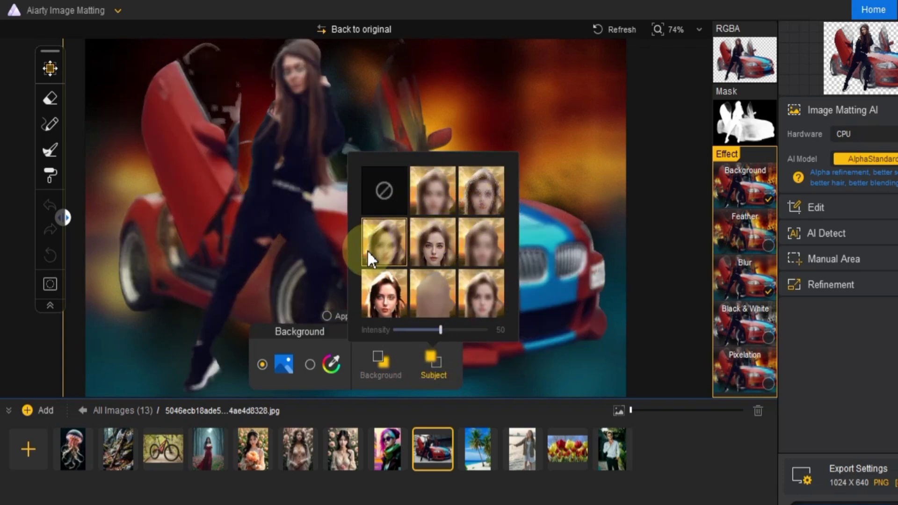
left_click(382, 297)
left_click(445, 297)
left_click(487, 296)
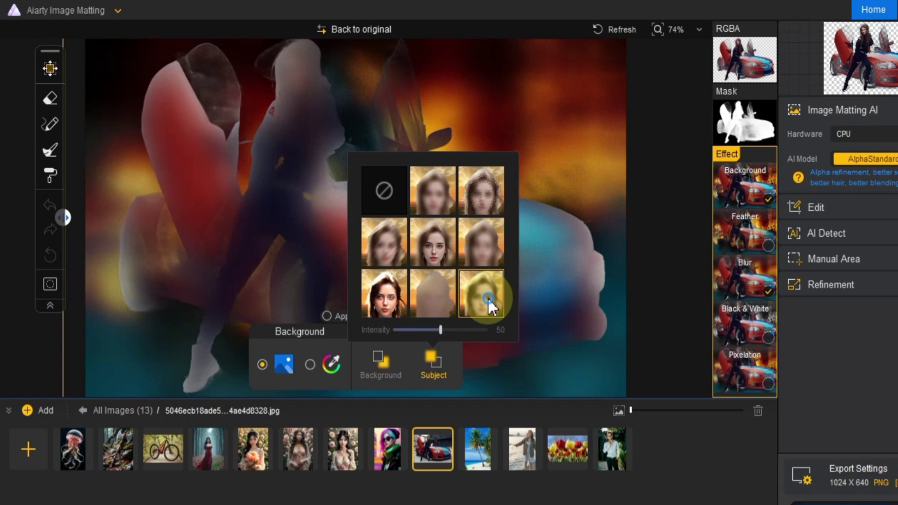
left_click(383, 196)
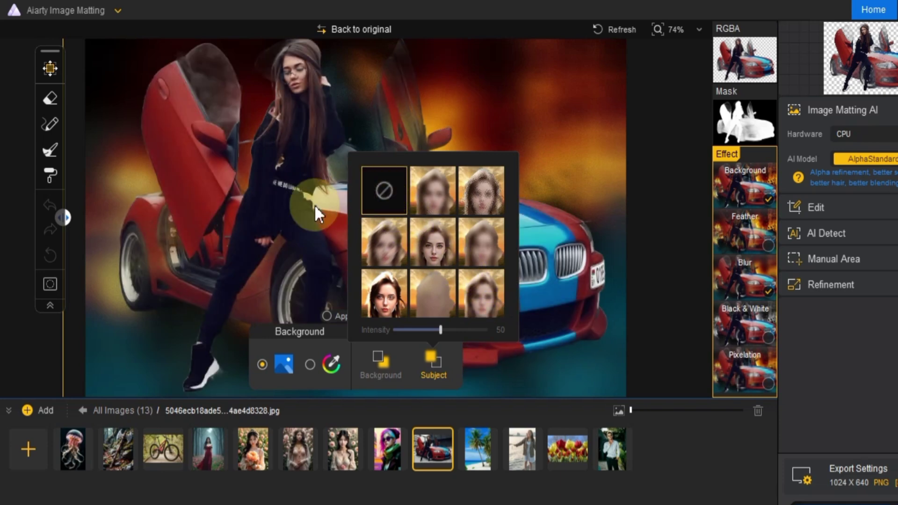
left_click(281, 250)
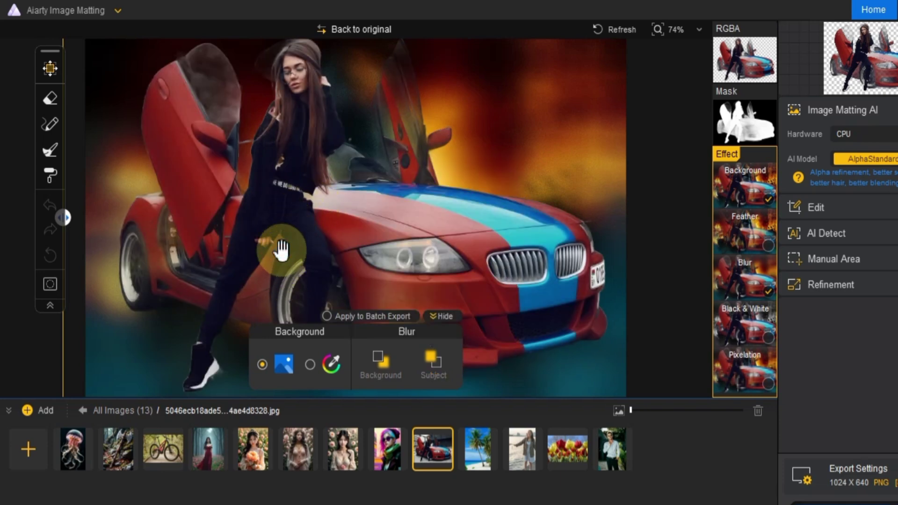
Step: Hide the effects, adjust the Eraser threshold, and set the restore Brush alpha to 130
left_click(438, 316)
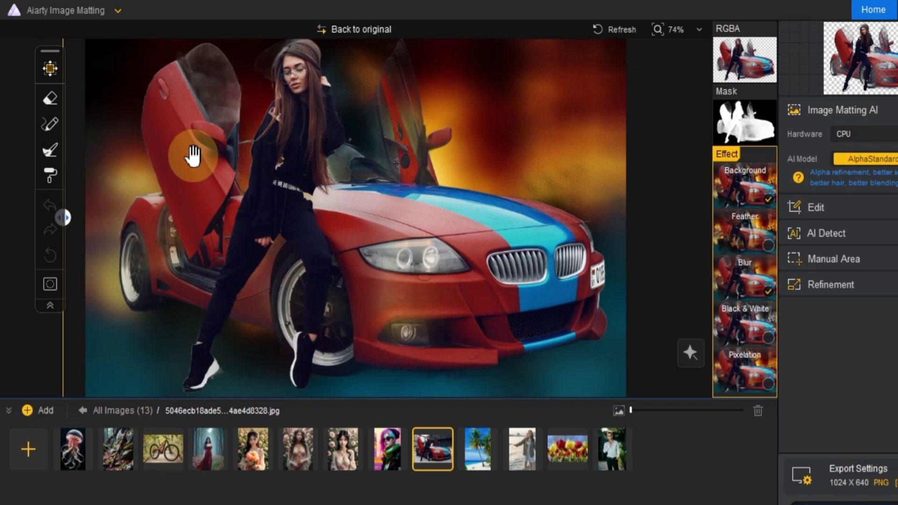
left_click(51, 98)
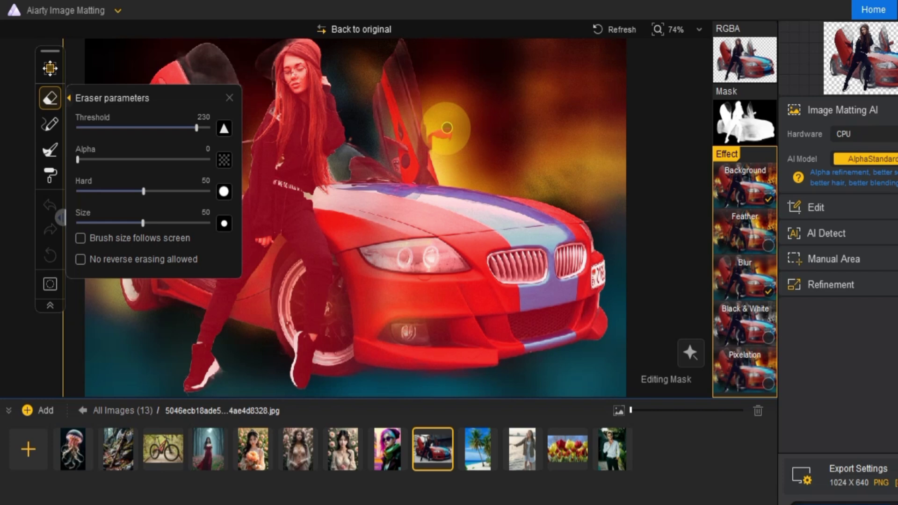
left_click_drag(196, 127, 225, 144)
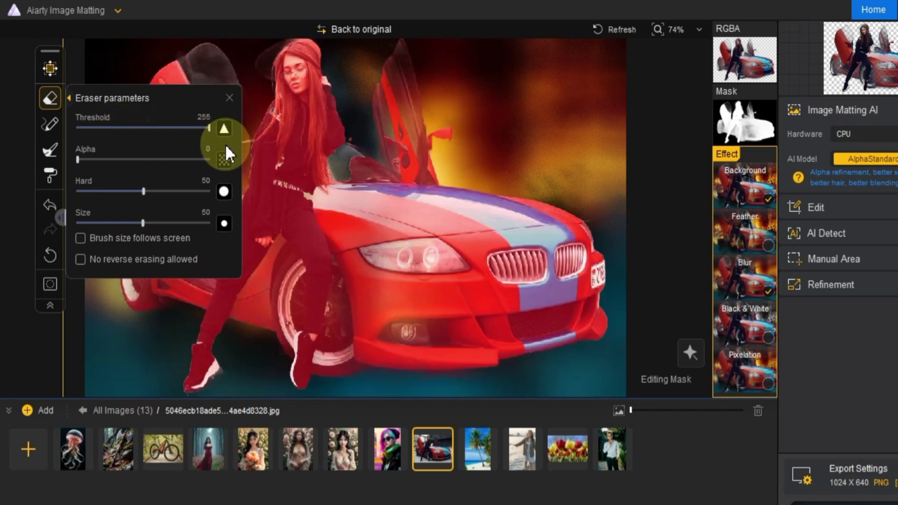
left_click(67, 96)
left_click(52, 120)
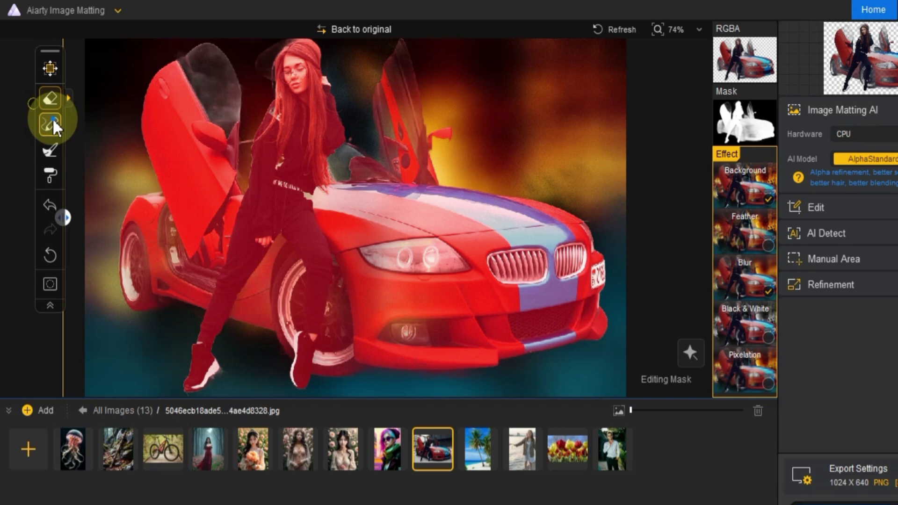
mouse_move(142, 153)
left_mouse_down()
mouse_move(180, 154)
mouse_move(89, 152)
mouse_move(143, 154)
left_mouse_up()
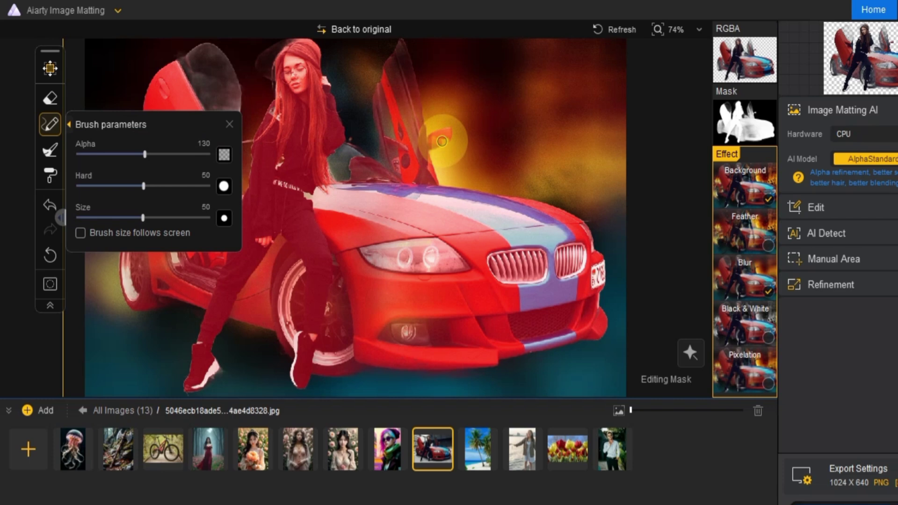
Step: Close the brush settings, switch the Dodge and Burn tools on and off, and exit mask editing
left_click(229, 122)
left_click(46, 151)
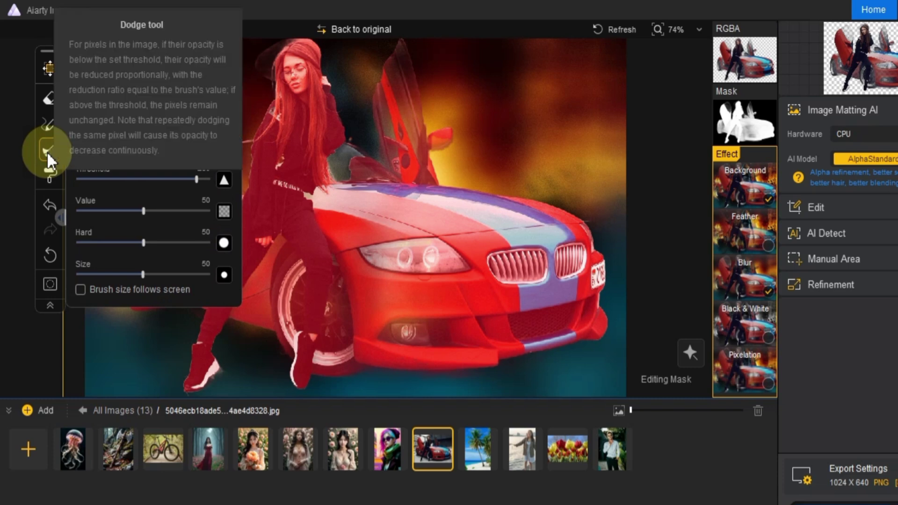
left_click(47, 152)
left_click(52, 176)
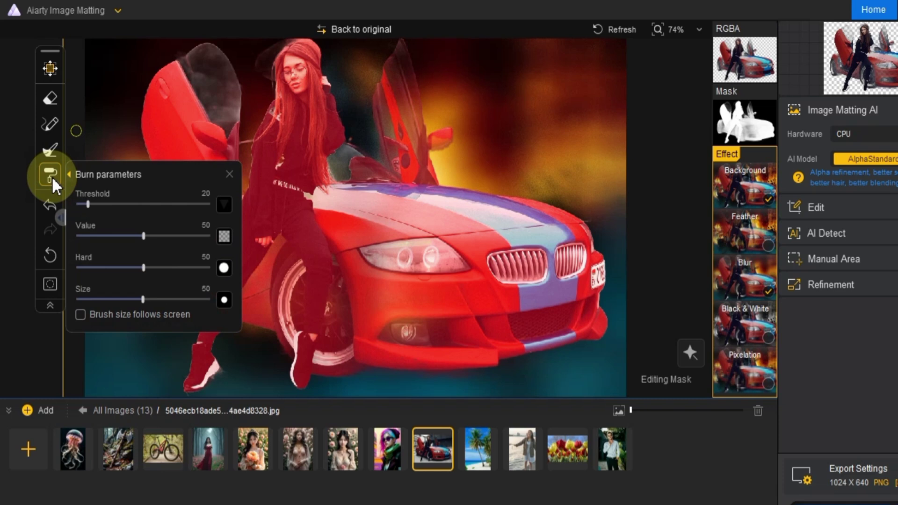
left_click(51, 176)
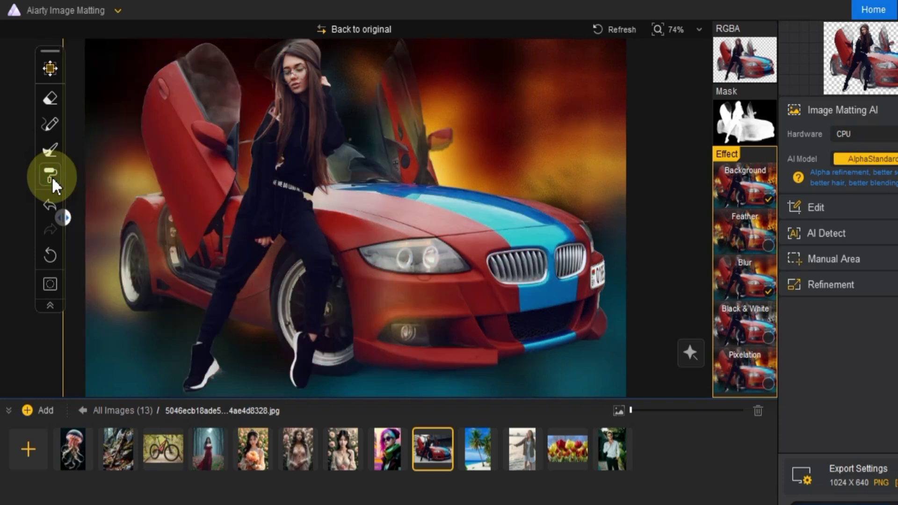
Step: Undo the last mask change, redo it, then undo it again
left_click(51, 205)
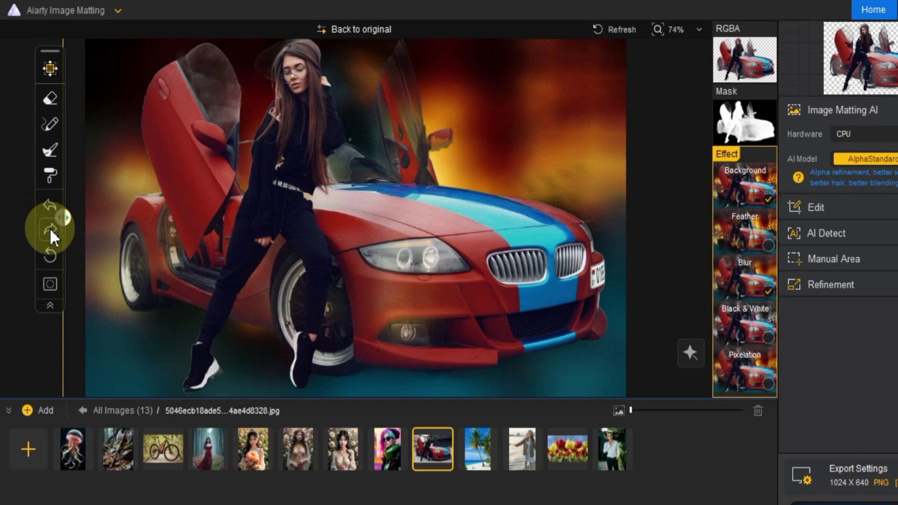
left_click(51, 231)
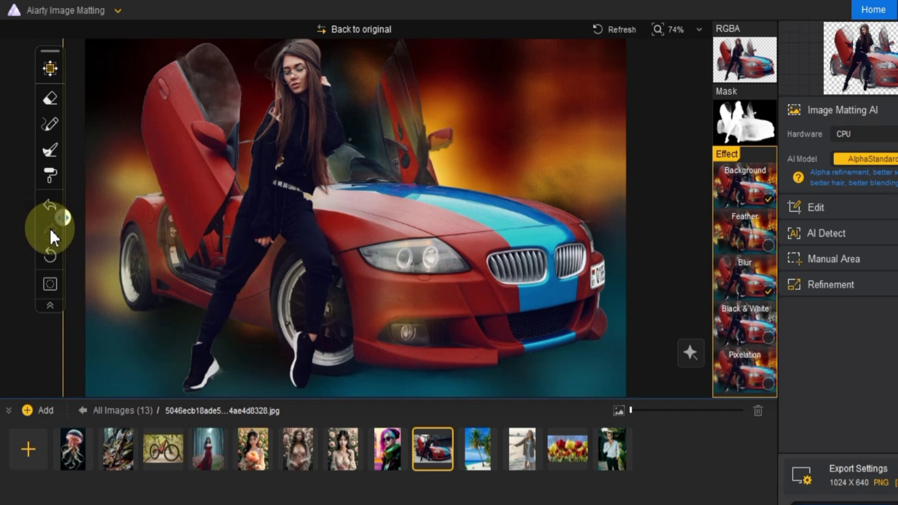
left_click(46, 204)
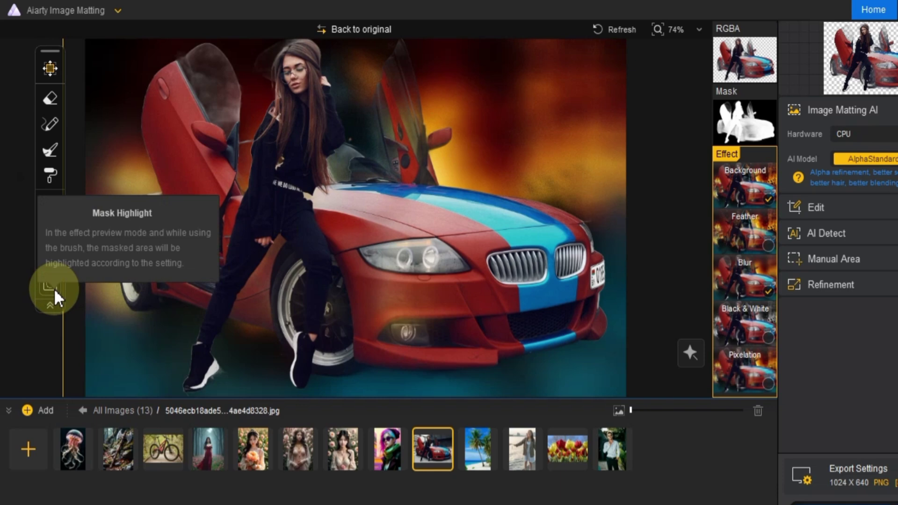
Step: Change the mask highlight colour from dark red to blue, then uncheck Enabled and close the popup
left_click(54, 289)
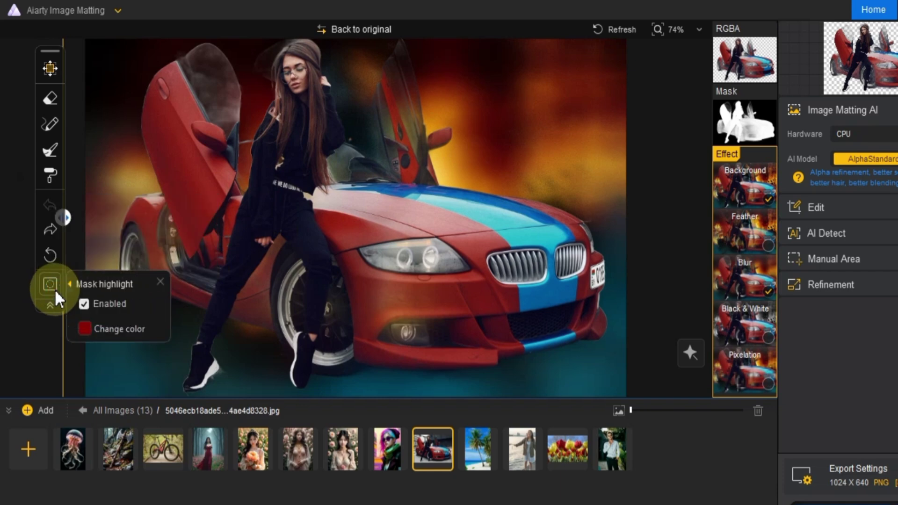
left_click(85, 303)
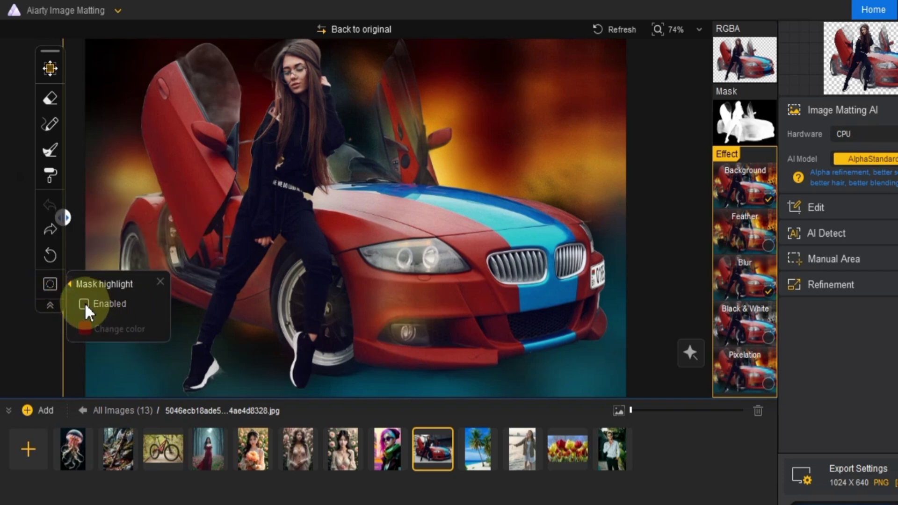
left_click(86, 303)
left_click(88, 325)
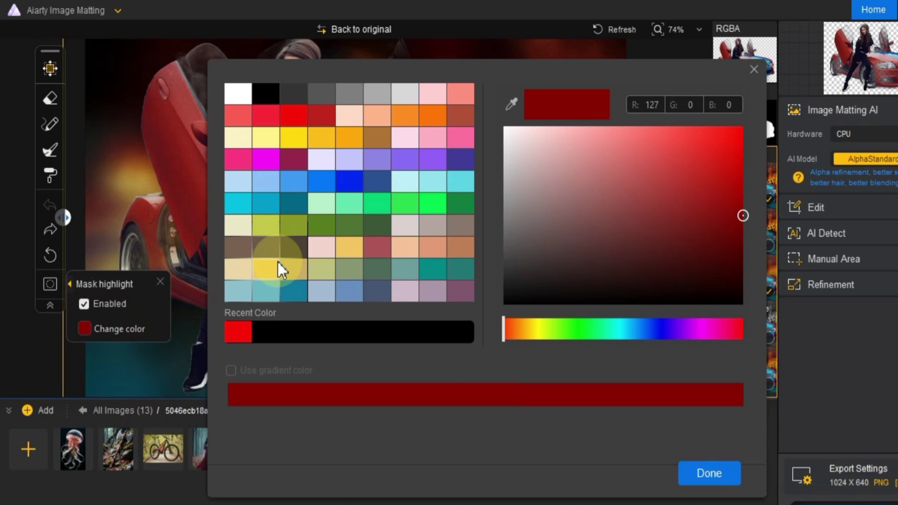
left_click(377, 182)
left_click(708, 473)
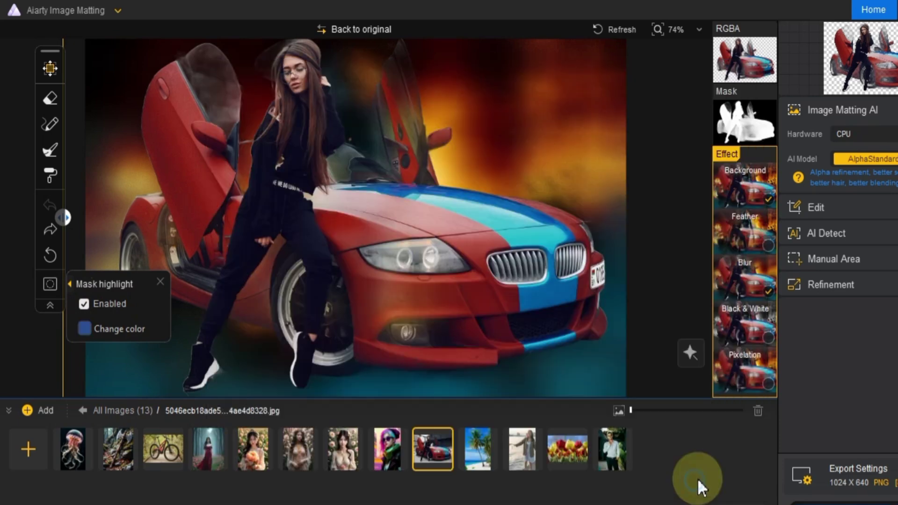
left_click(85, 304)
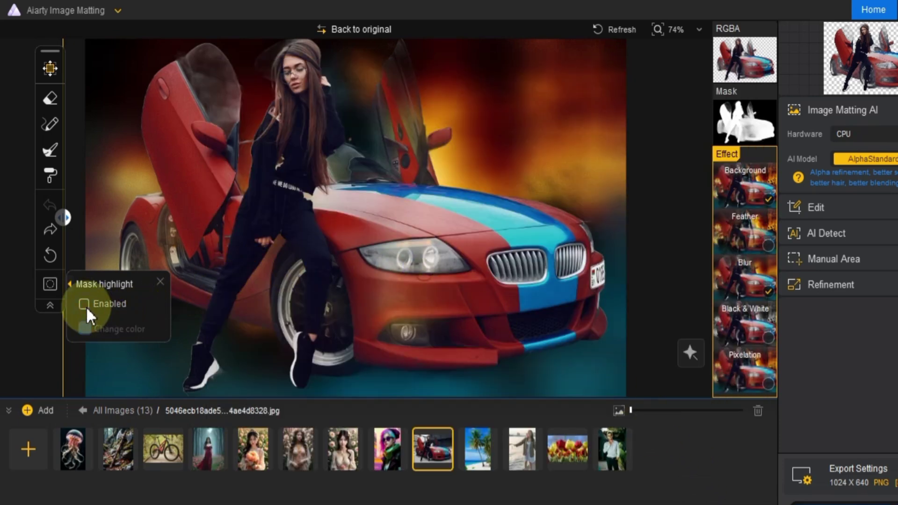
left_click(50, 305)
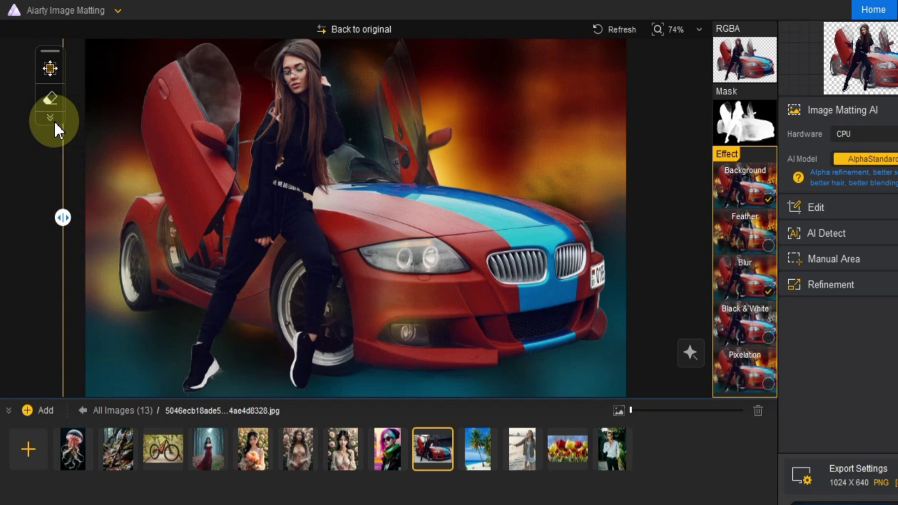
Step: Expand Export Settings and keep the PNG [8 bits] output format
left_click(51, 116)
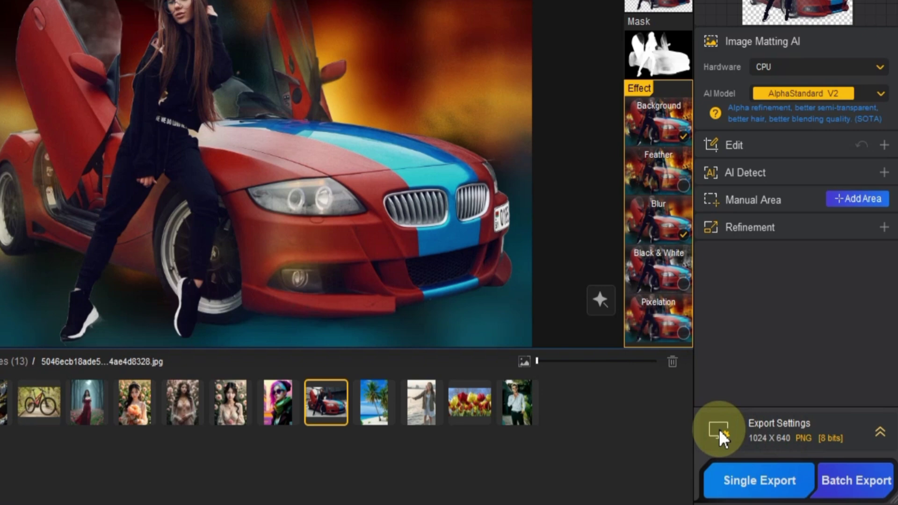
left_click(720, 429)
left_click(819, 372)
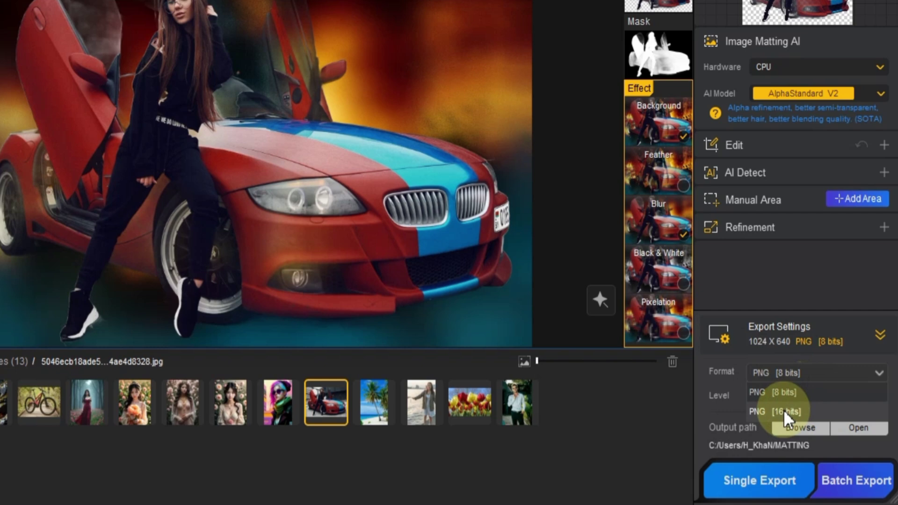
left_click(817, 395)
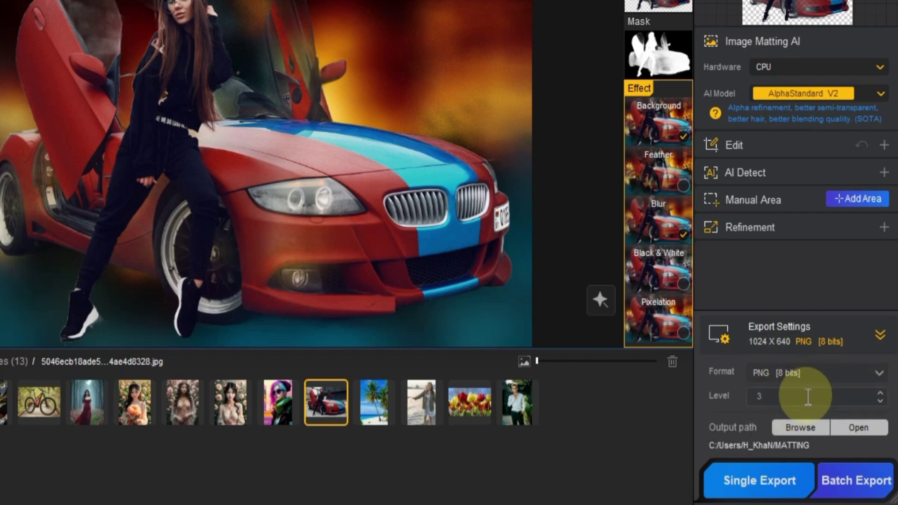
left_click(811, 395)
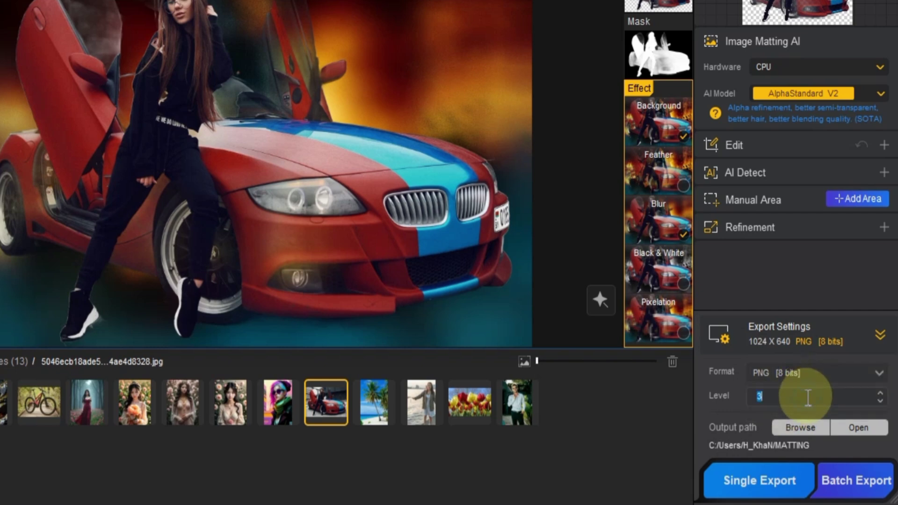
Step: Set the output folder to D:/Software/Aiarty/New folder/New folder and run Single Export
left_click(801, 428)
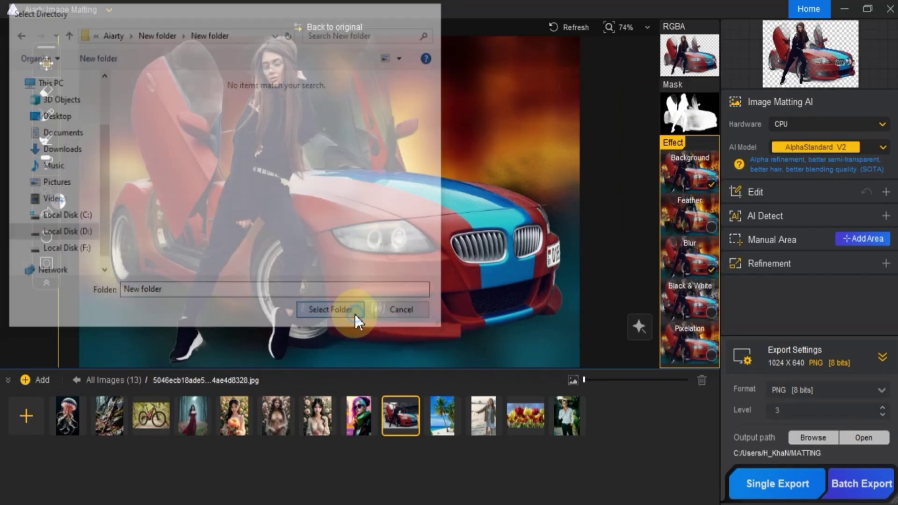
left_click(356, 322)
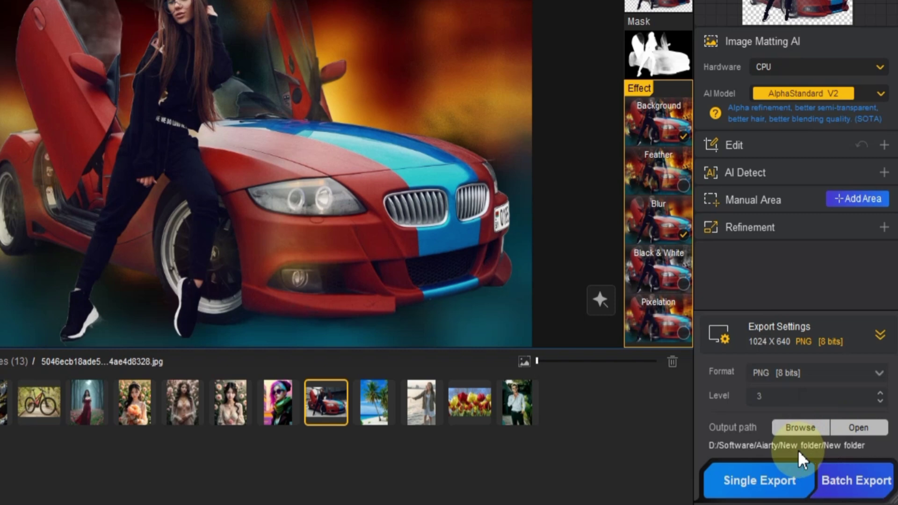
left_click(748, 475)
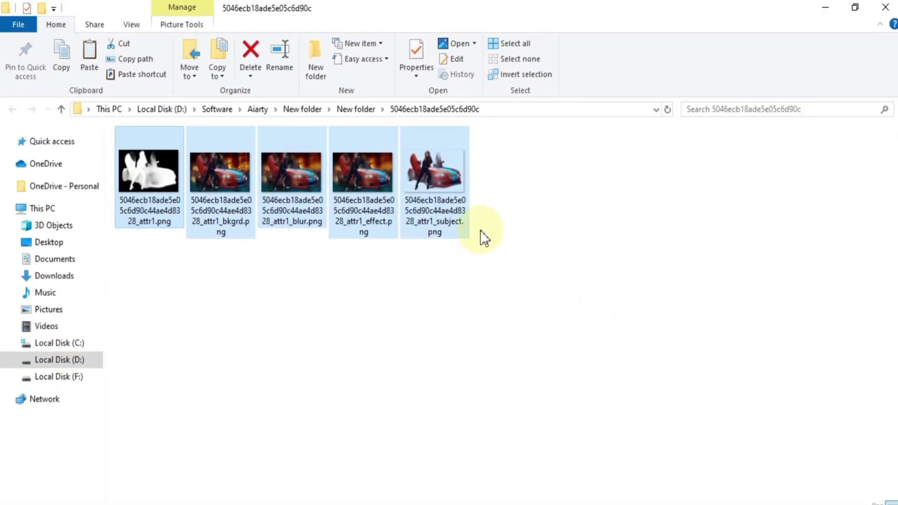
Step: Open the exported mask attr1.png and step through the PNGs to the 2560 x 1708 cutout
left_click(126, 248)
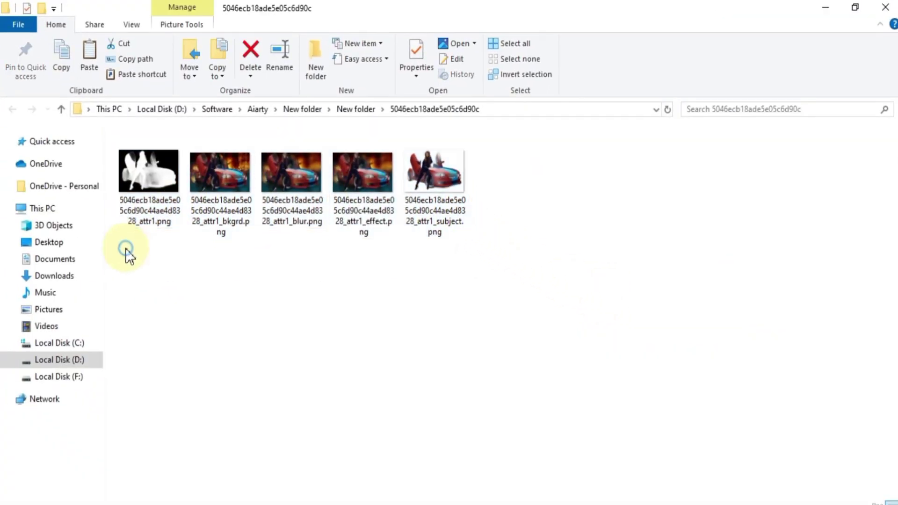
left_click(144, 186)
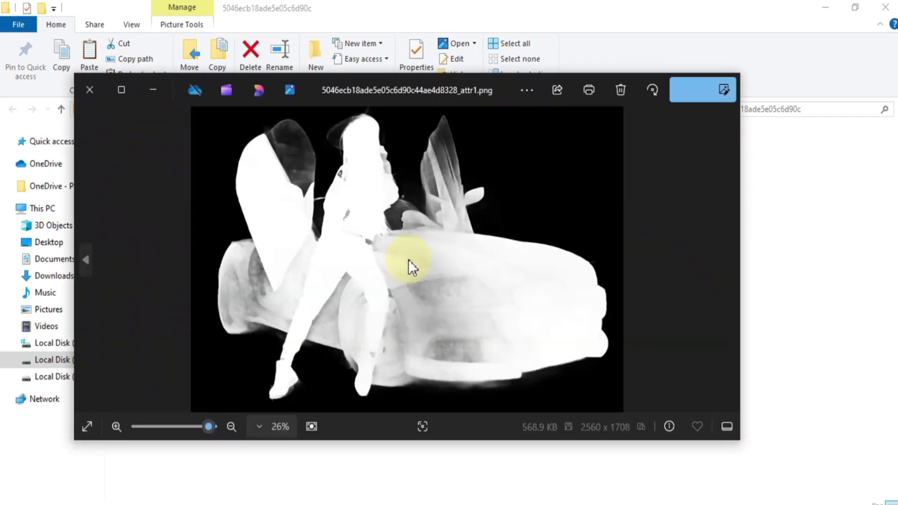
key("Left")
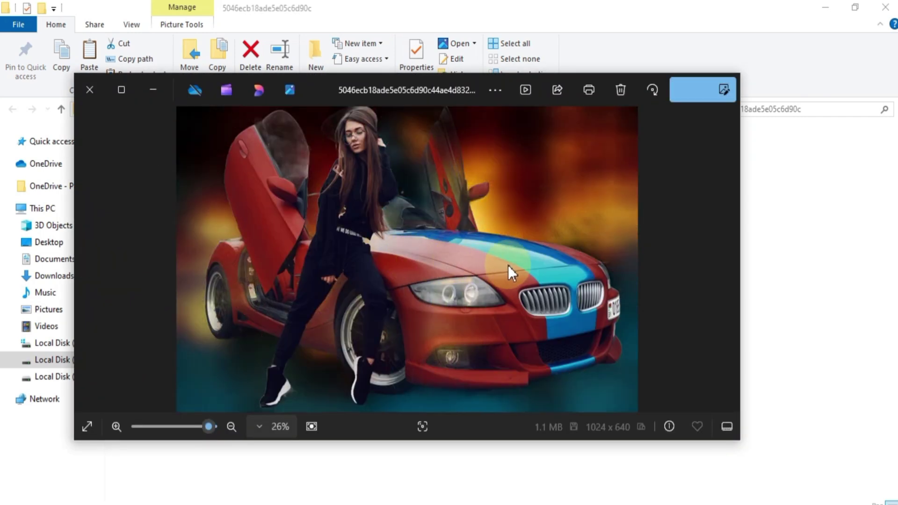
key("Right")
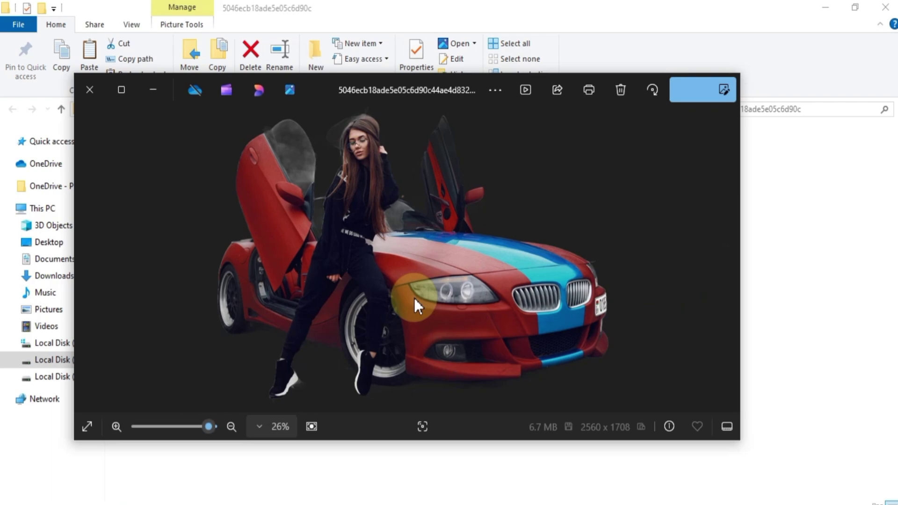
Step: Load the pink-haired girl illustration, run background removal, and compare the transparent RGBA cutout with the original
left_click(93, 88)
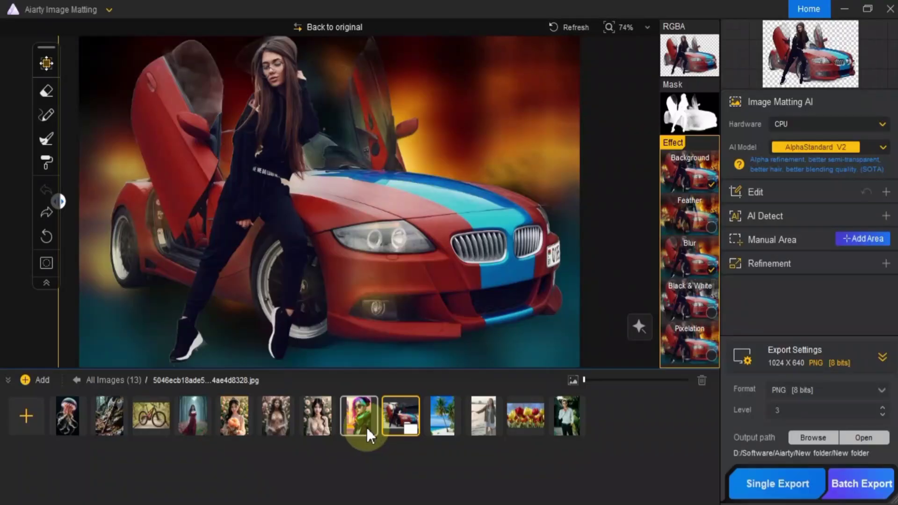
left_click(361, 427)
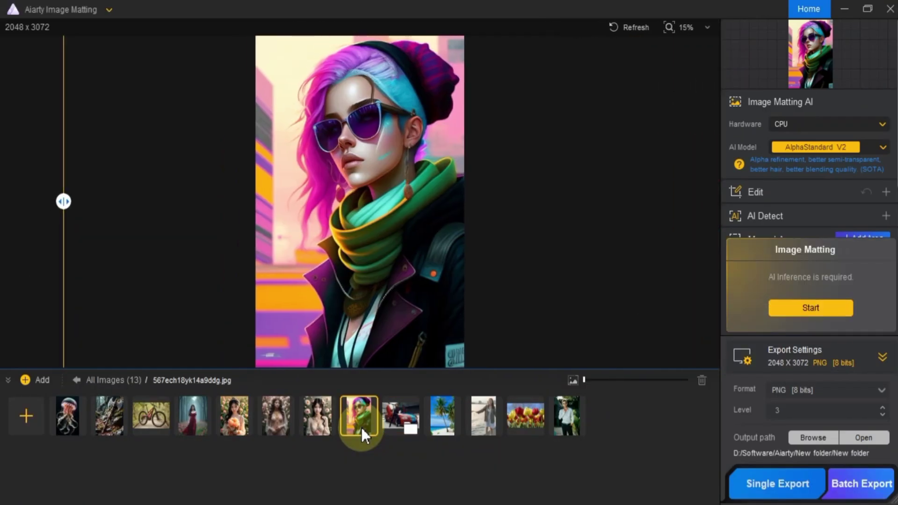
left_click_drag(64, 206, 511, 246)
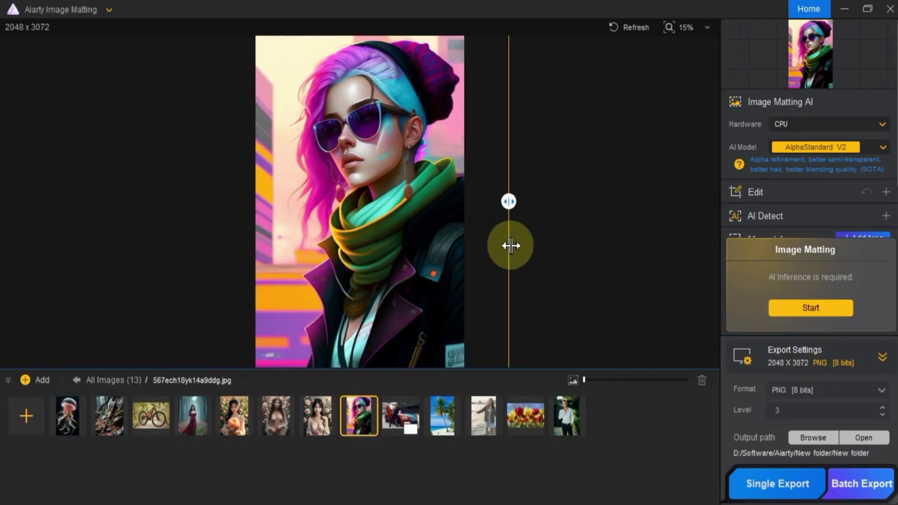
left_click(825, 313)
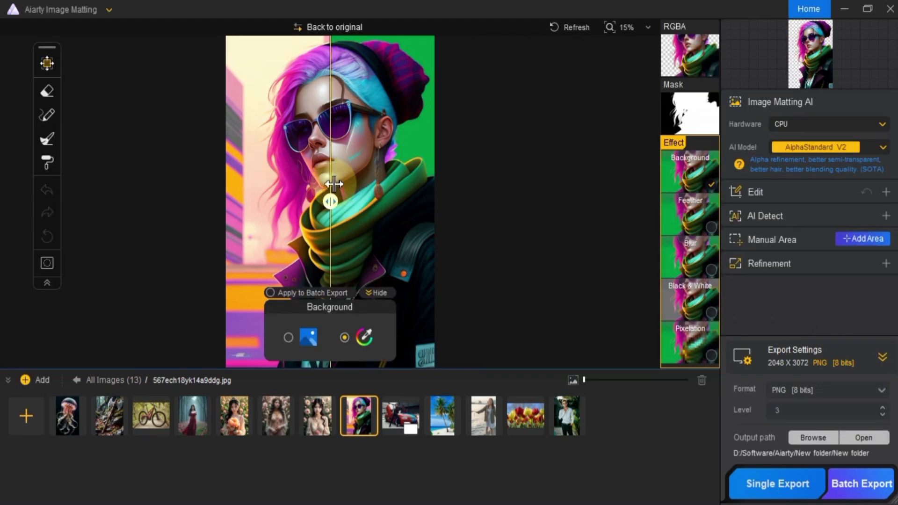
left_click(680, 66)
left_click_drag(218, 201, 201, 233)
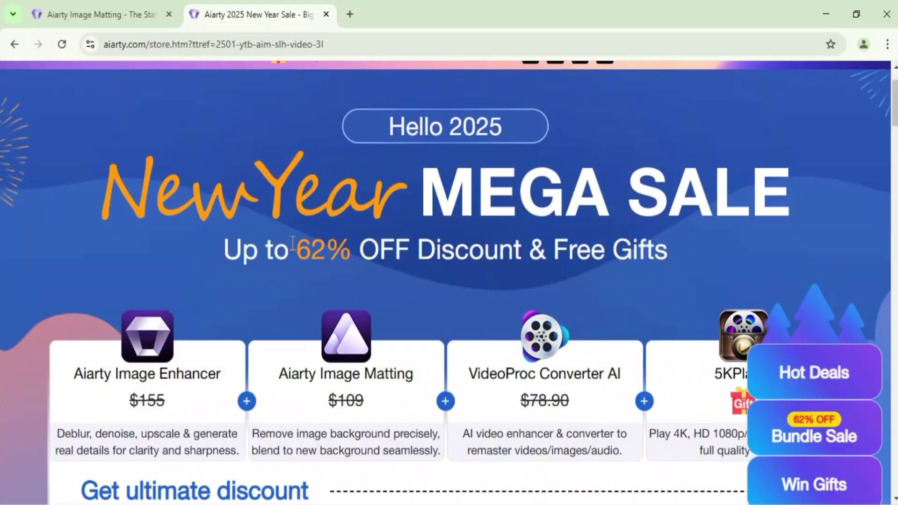
Step: Scroll the New Year sale page past Image Matting's $75 price to the VideoProc Converter AI card
scroll(388, 260, "down", 3)
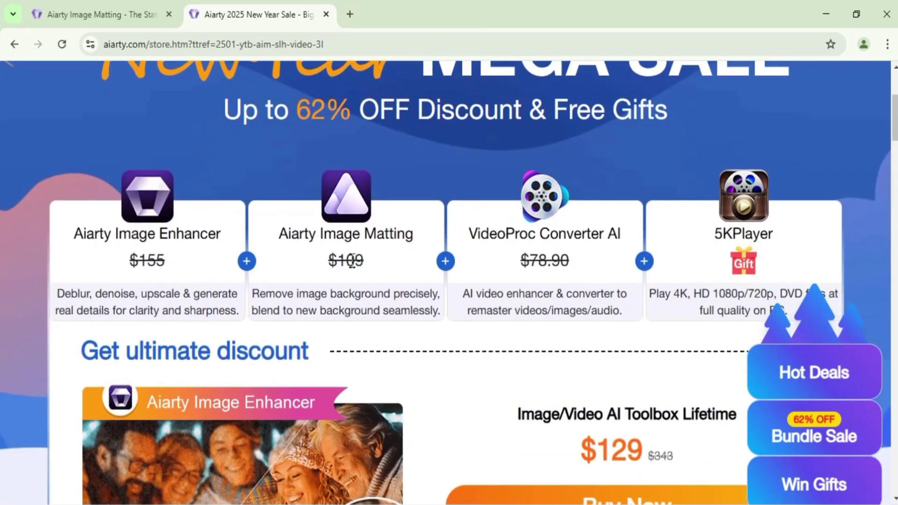
scroll(356, 281, "down", 4)
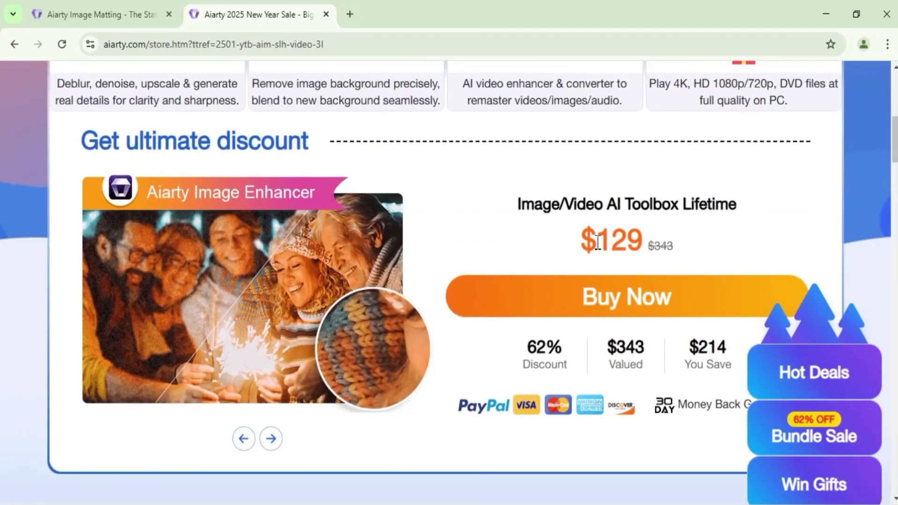
scroll(1, 174, "down", 8)
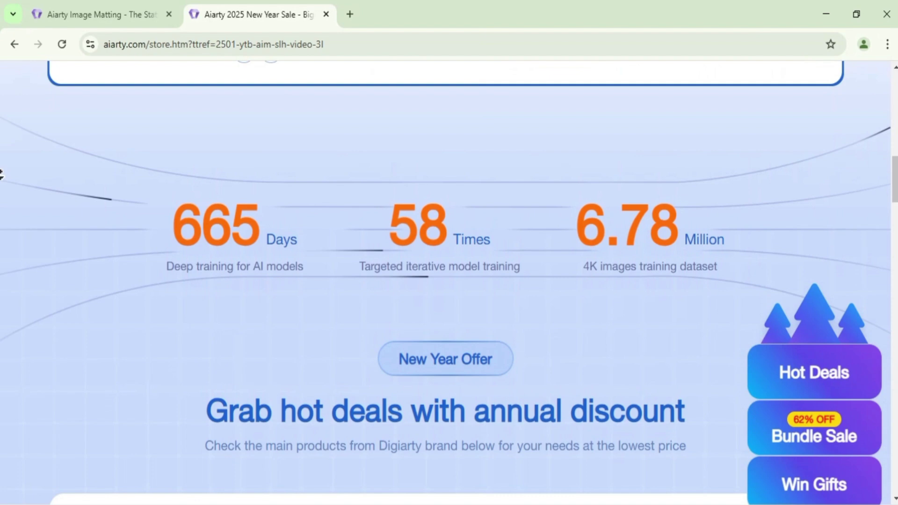
scroll(1, 175, "down", 10)
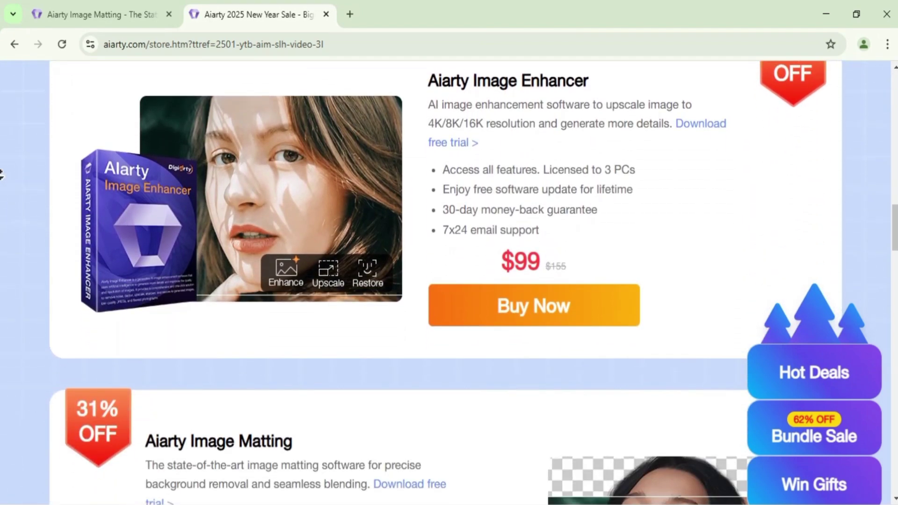
scroll(1, 174, "down", 6)
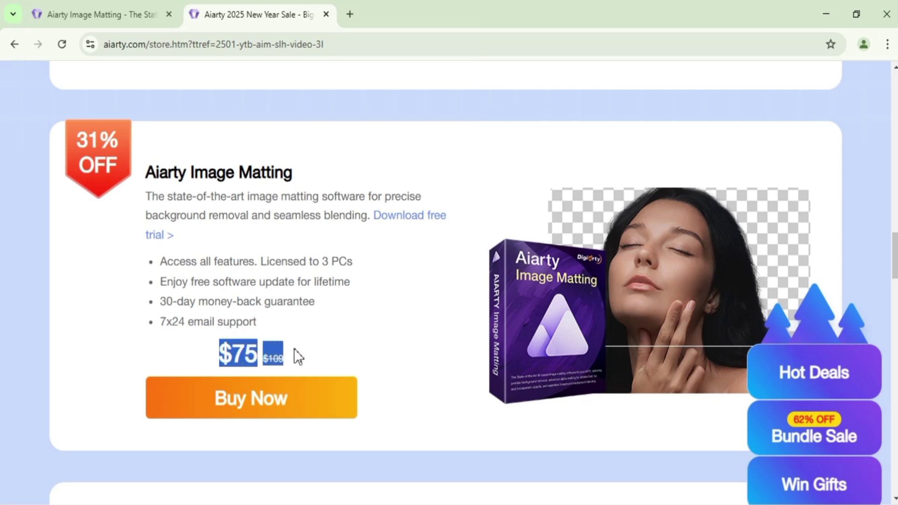
left_click(344, 356)
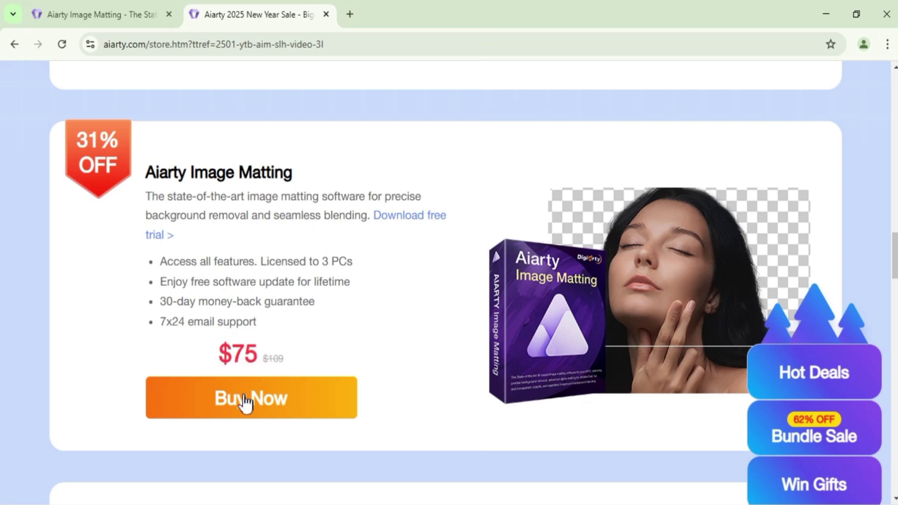
scroll(1, 174, "down", 8)
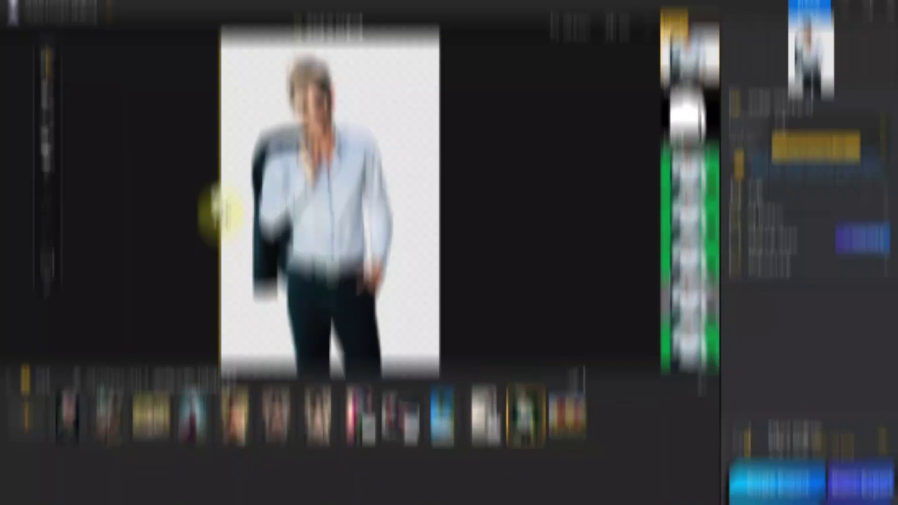
left_click_drag(215, 206, 225, 239)
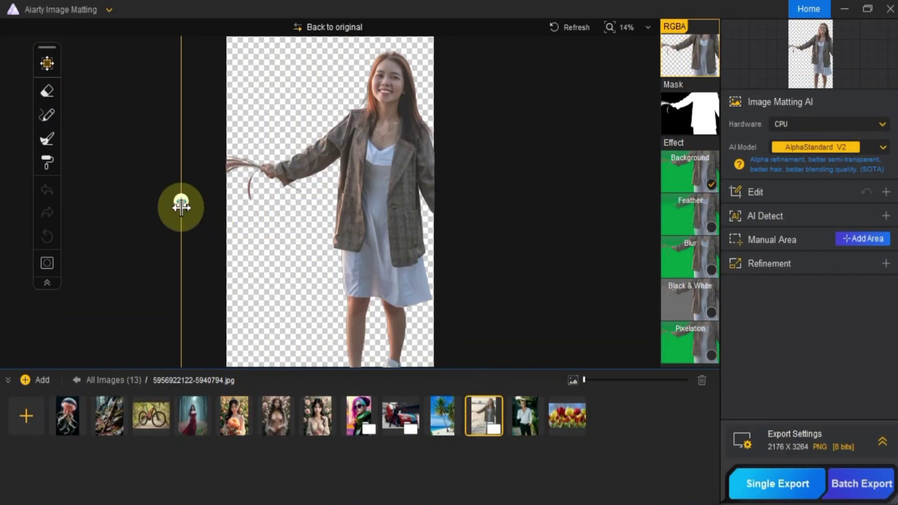
Step: Drag the before/after divider on the woman's and pink-haired girl's cutouts, then reopen the car photo
mouse_move(232, 200)
left_mouse_down()
mouse_move(427, 200)
mouse_move(217, 203)
left_mouse_up()
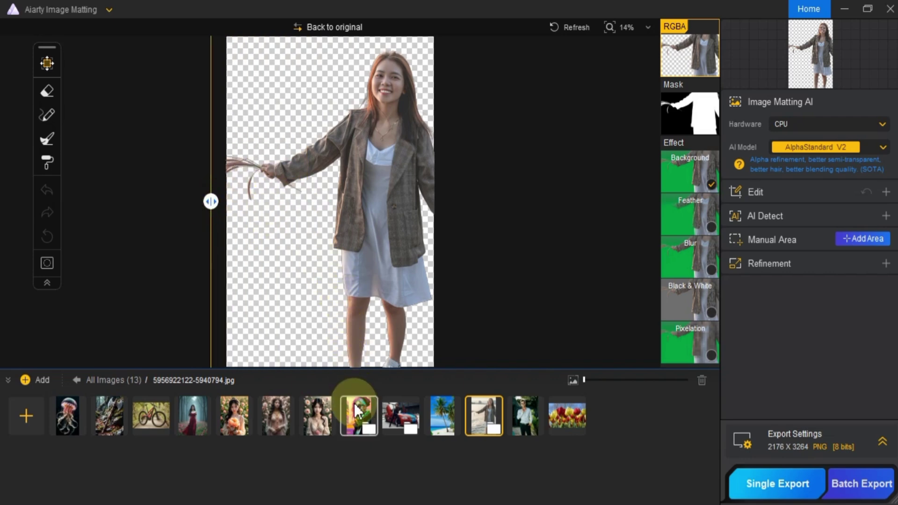
left_click(357, 414)
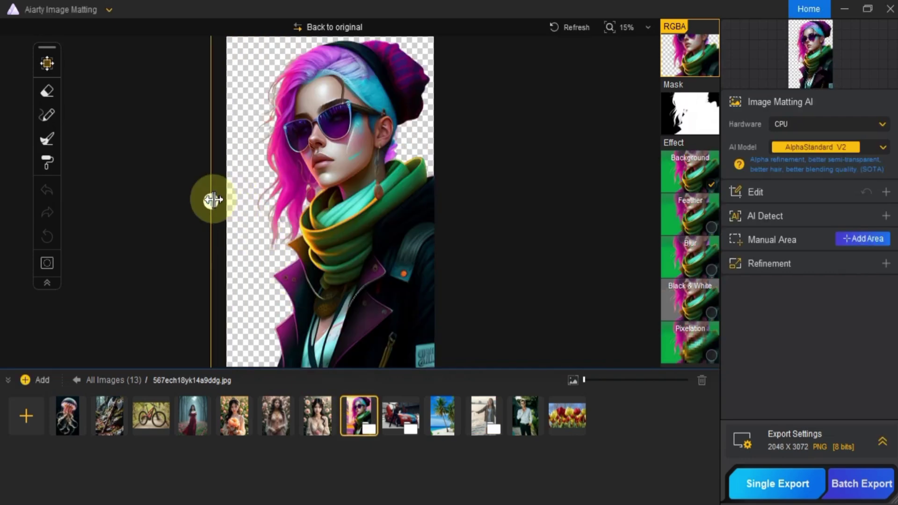
left_click_drag(252, 199, 329, 201)
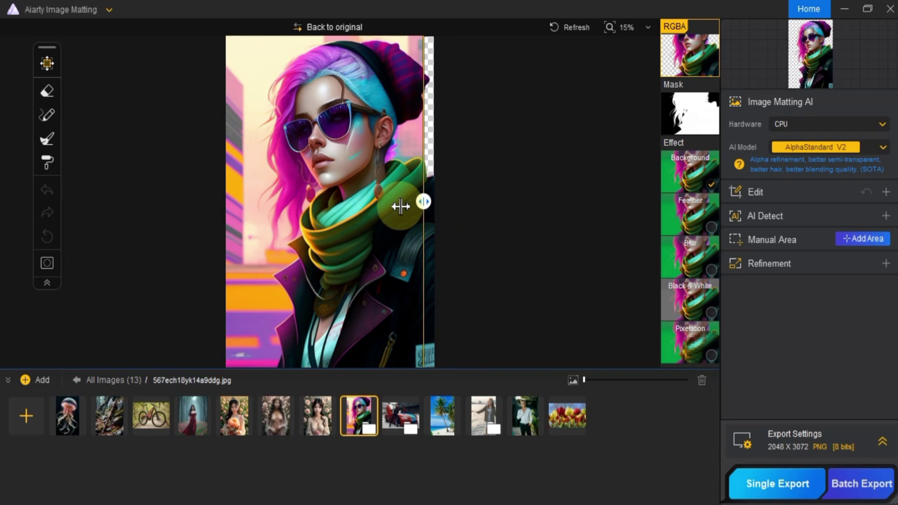
left_click(400, 411)
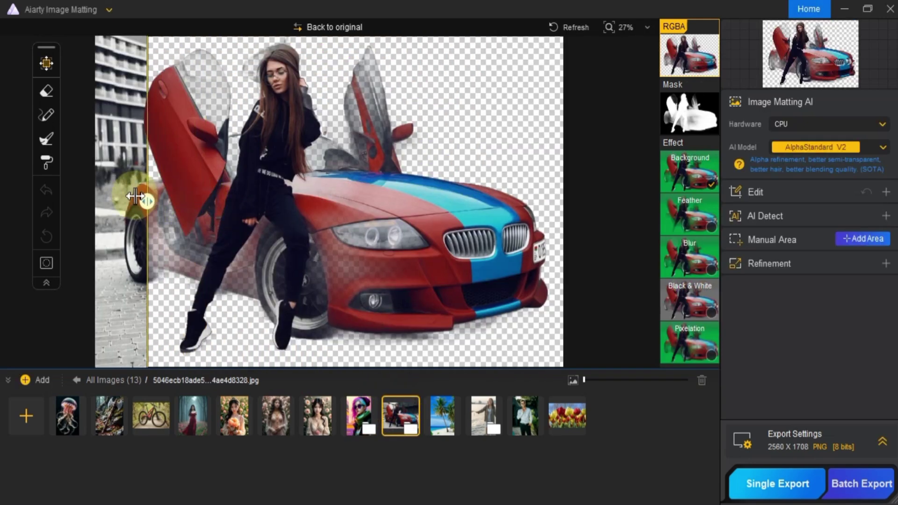